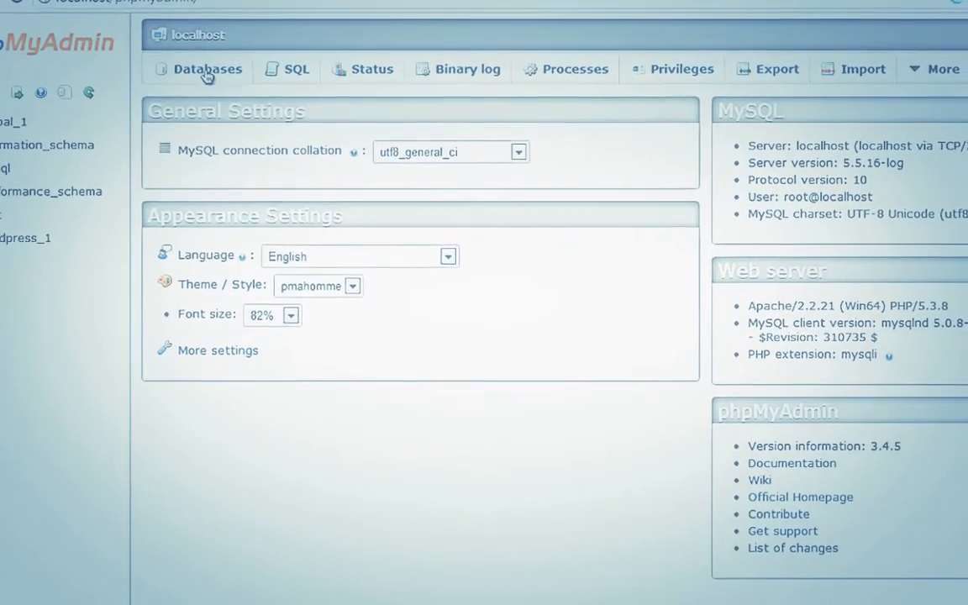
Create a database named Drupal_db from the Databases list and open its empty structure page
left_click(204, 74)
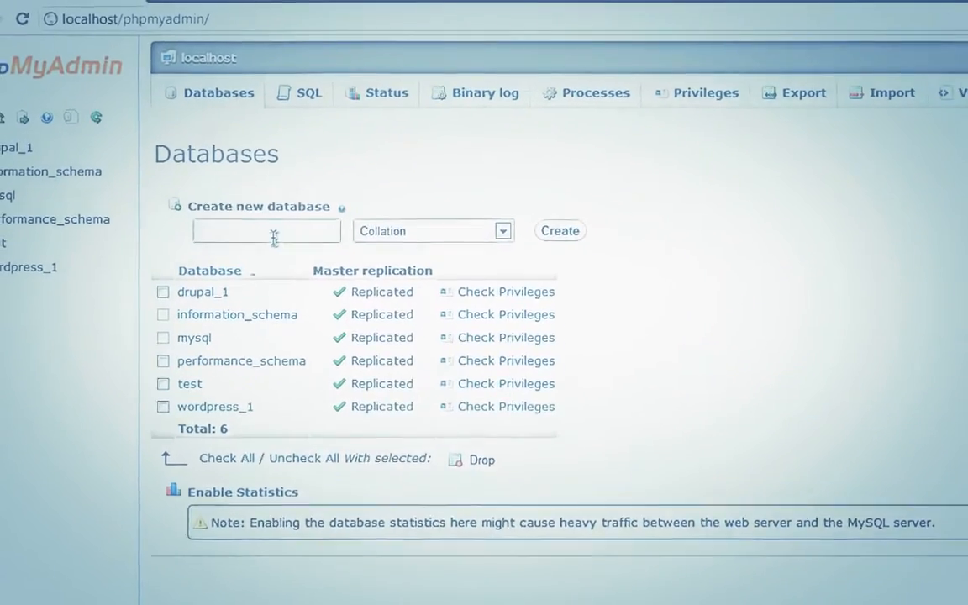
left_click(330, 284)
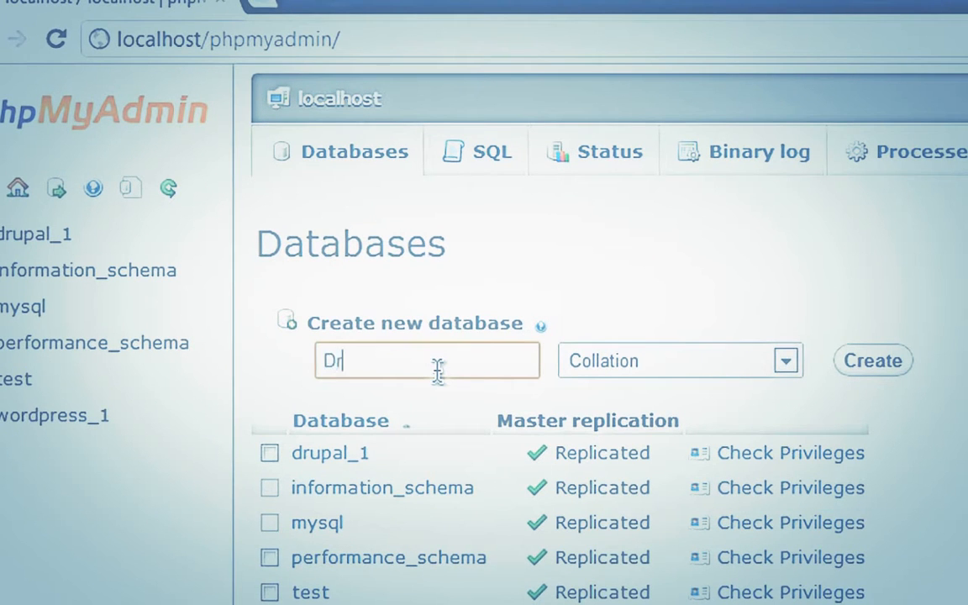
type("Drup")
type("al")
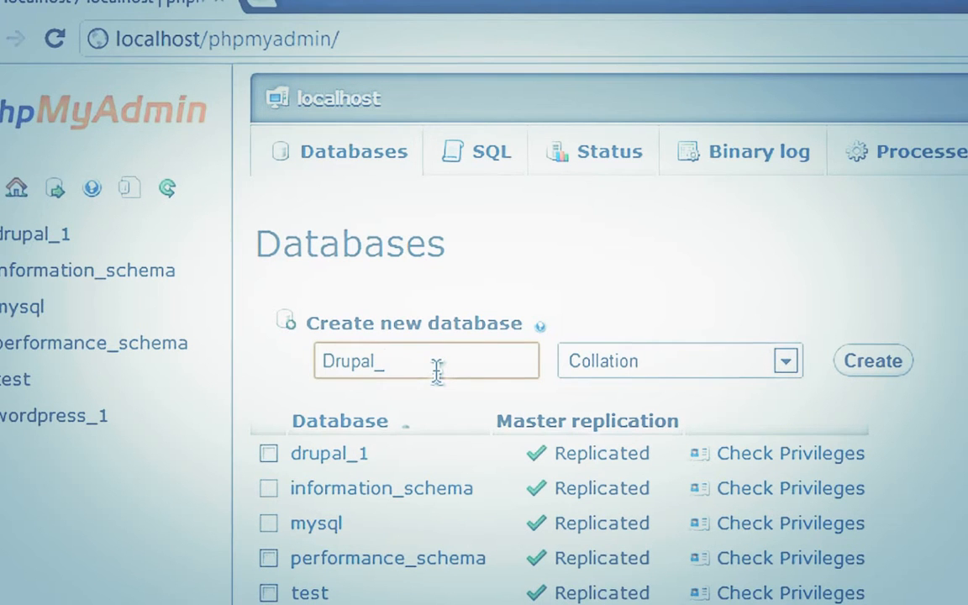
type("_")
type("Dat")
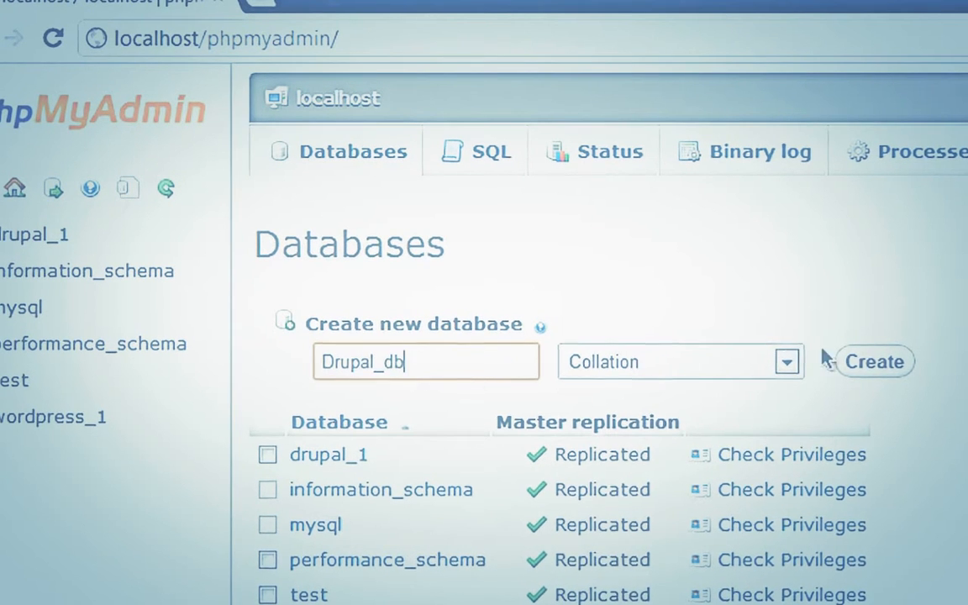
left_click(854, 360)
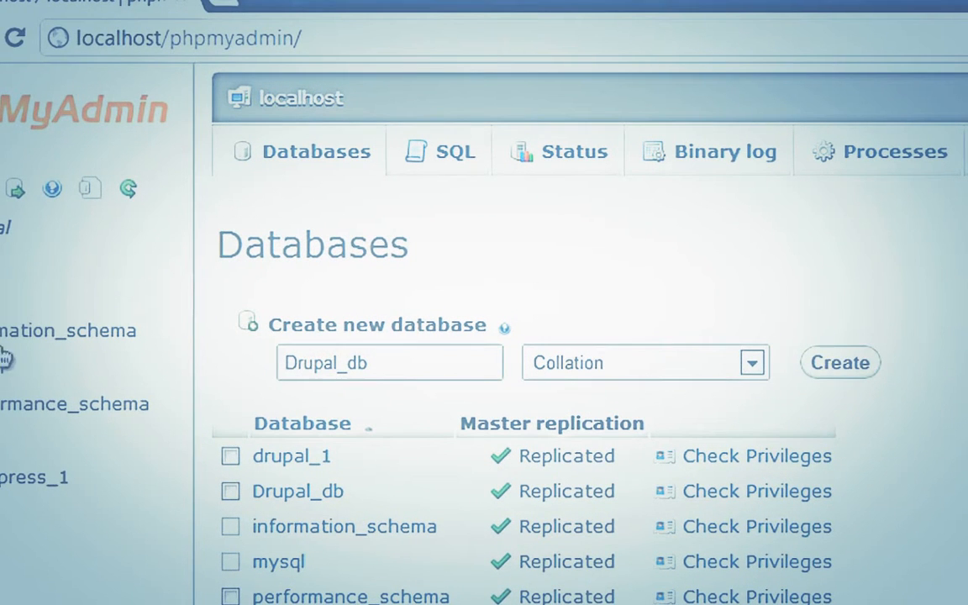
left_click(0, 294)
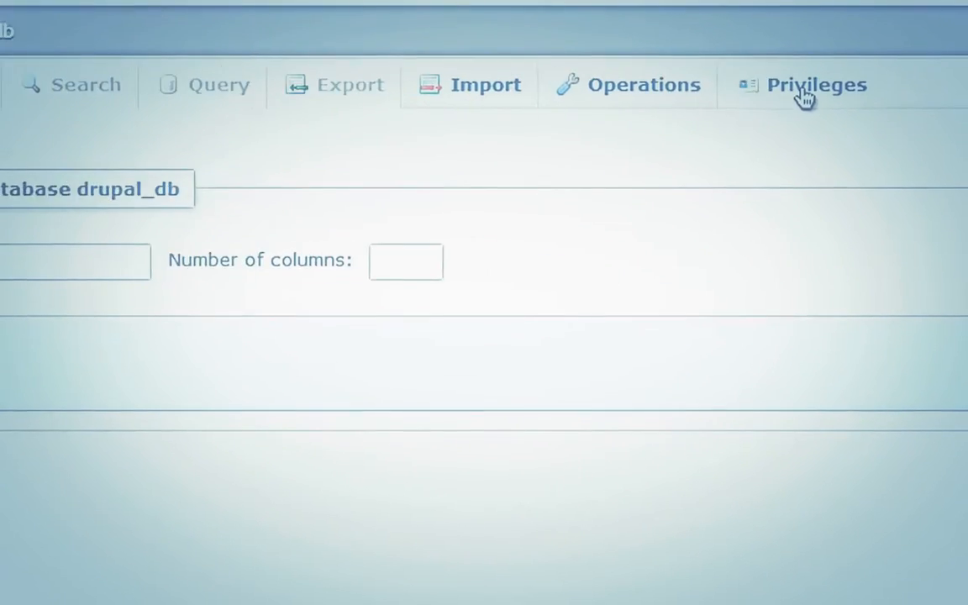
left_click(967, 104)
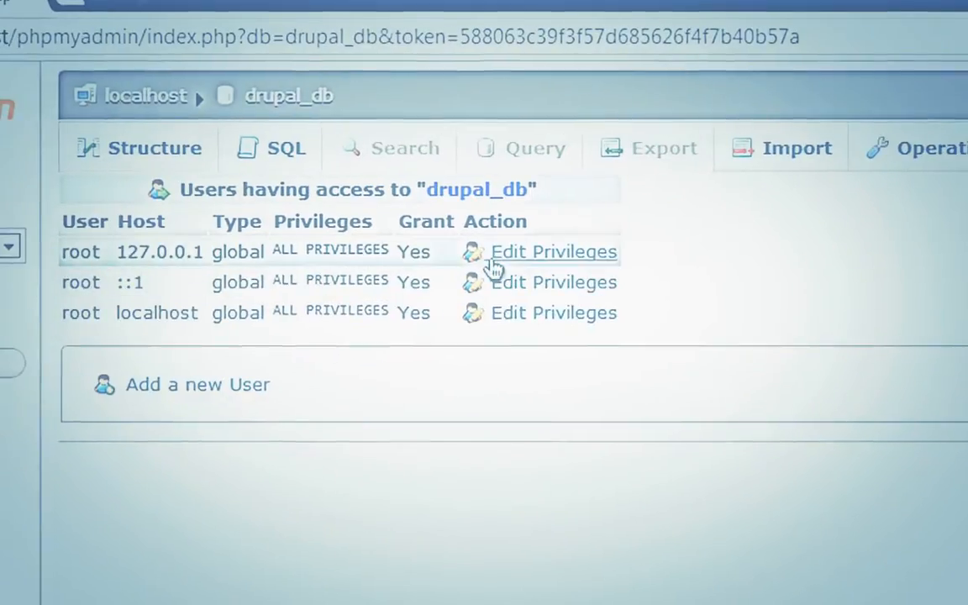
left_click(202, 207)
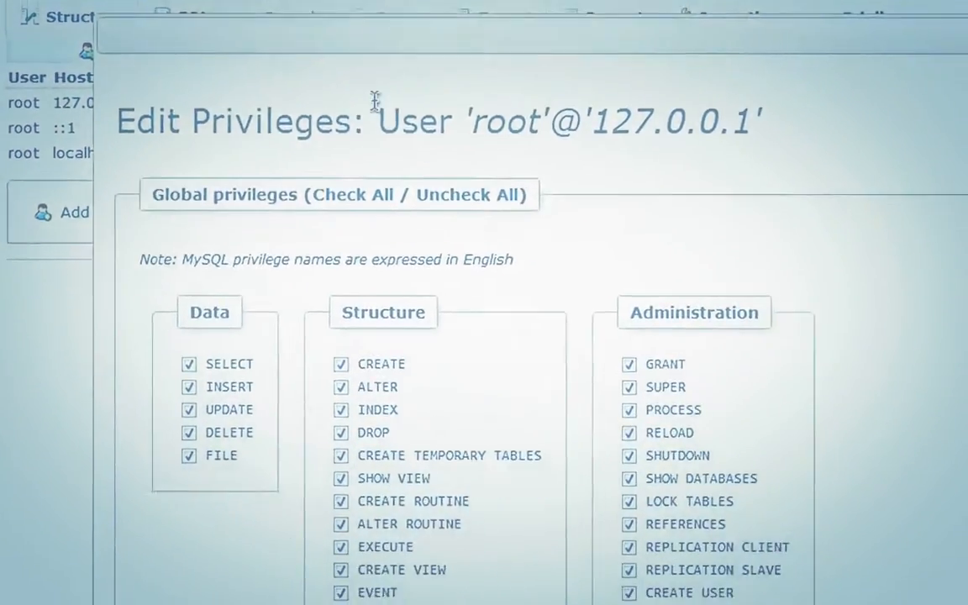
scroll(492, 236, "down", 5)
scroll(492, 235, "down", 10)
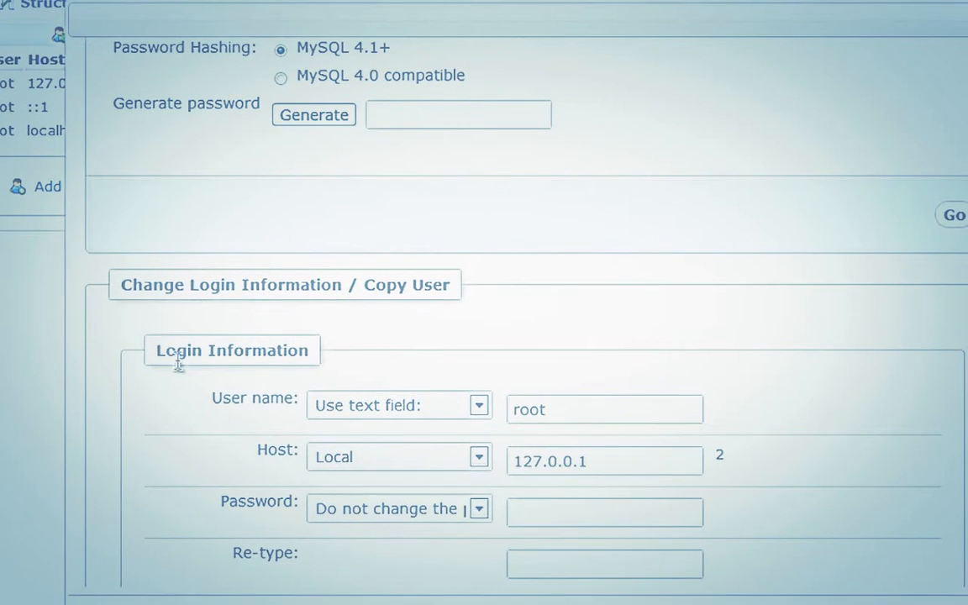
scroll(504, 379, "down", 3)
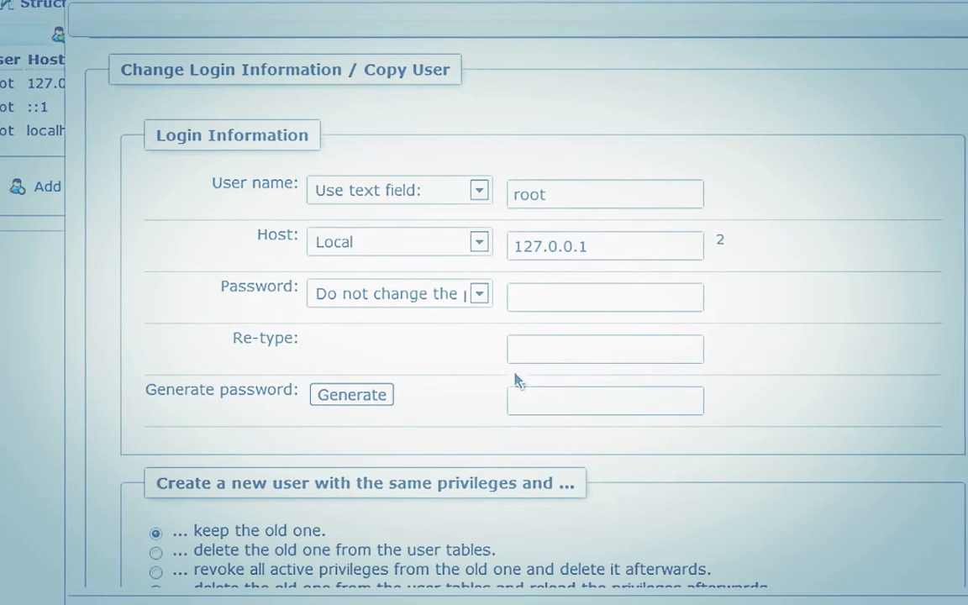
left_click(380, 301)
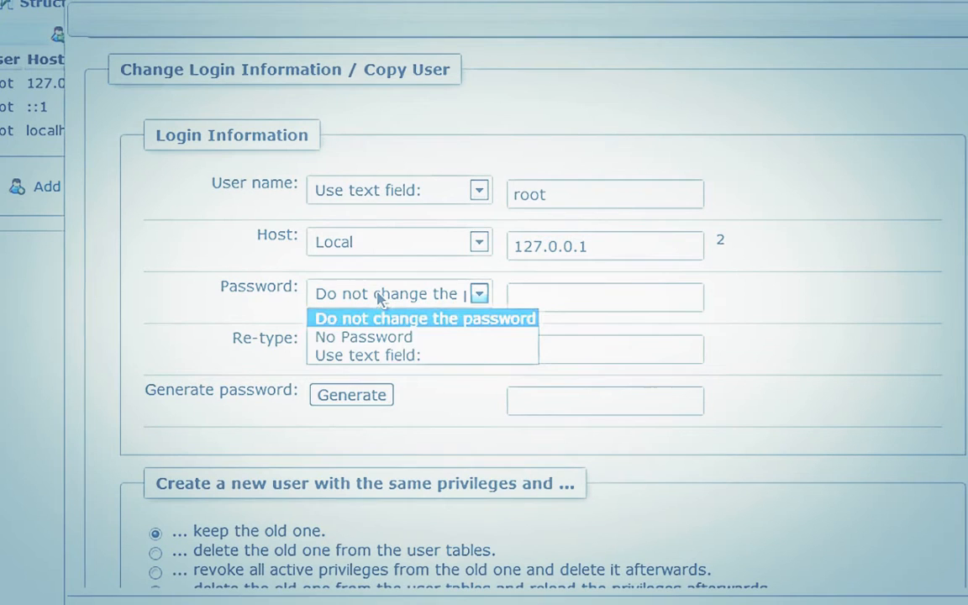
left_click(390, 338)
scroll(759, 439, "down", 3)
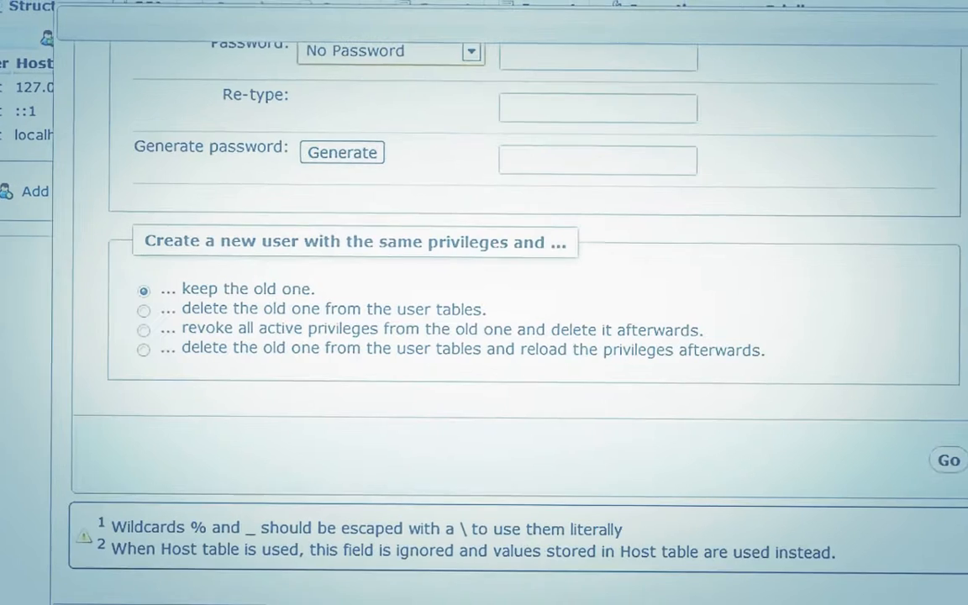
left_click(953, 458)
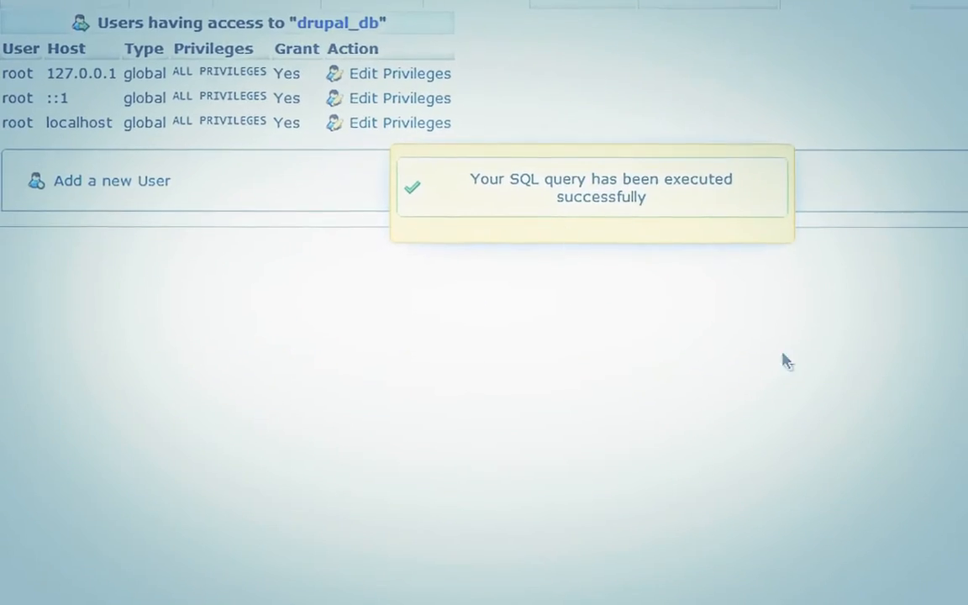
Set the password of root@::1 to No Password and apply the change
left_click(427, 93)
scroll(538, 218, "down", 10)
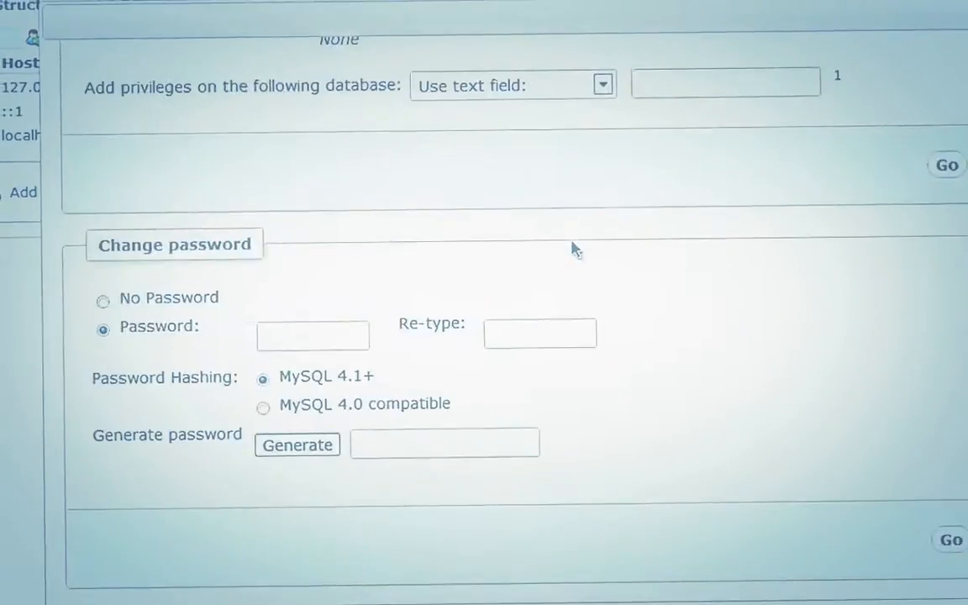
scroll(572, 249, "down", 10)
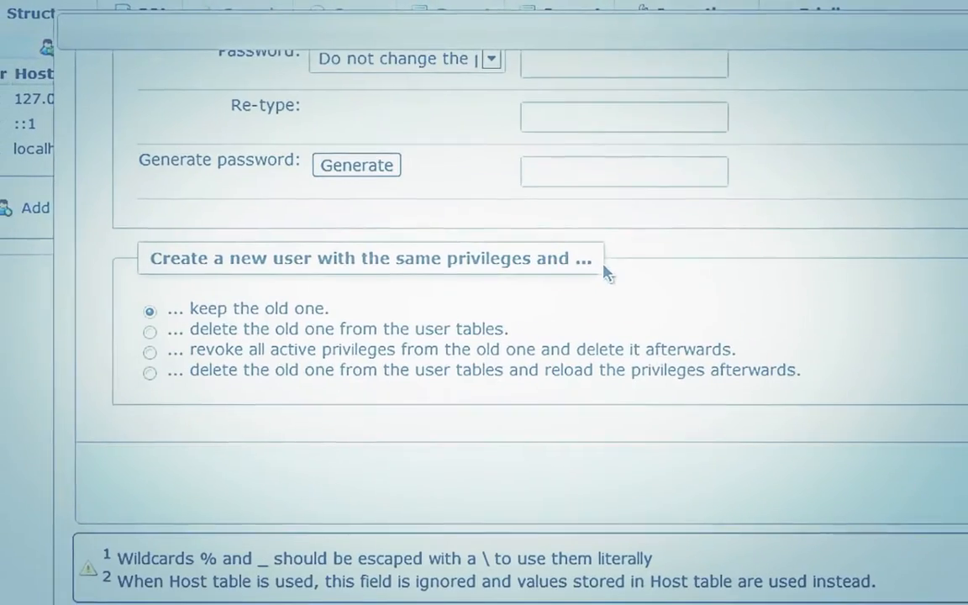
scroll(673, 309, "up", 8)
scroll(664, 307, "down", 4)
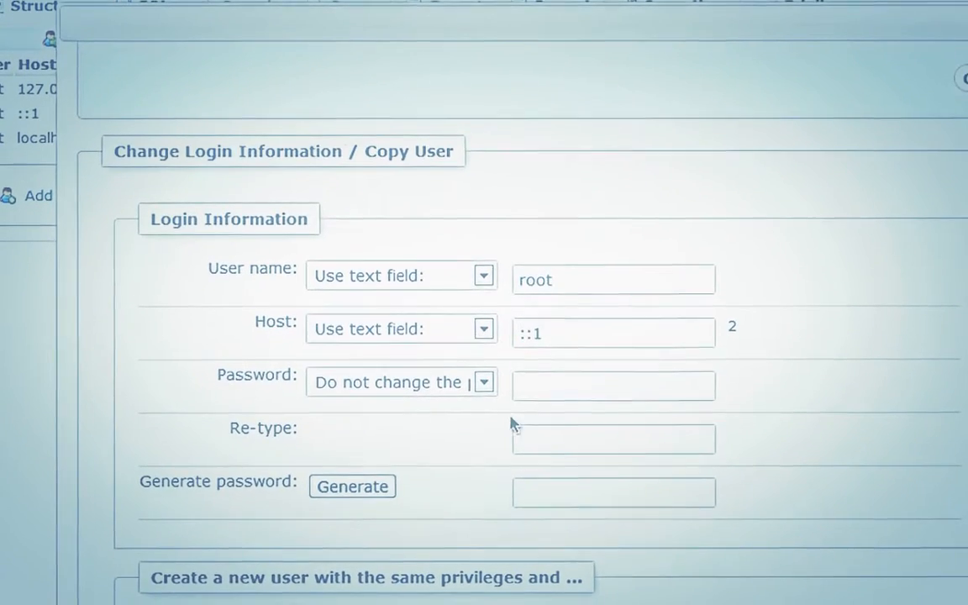
left_click(484, 382)
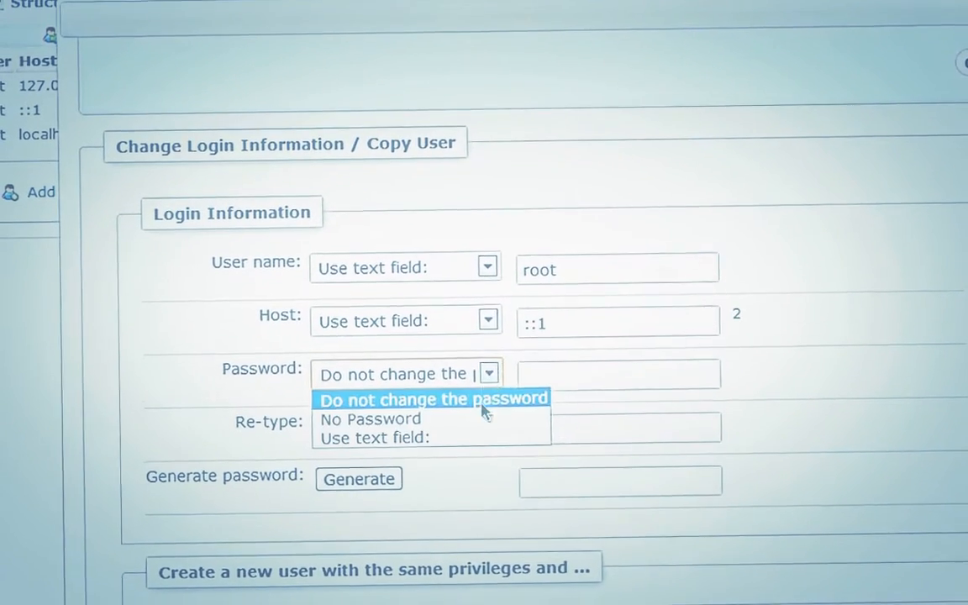
left_click(486, 422)
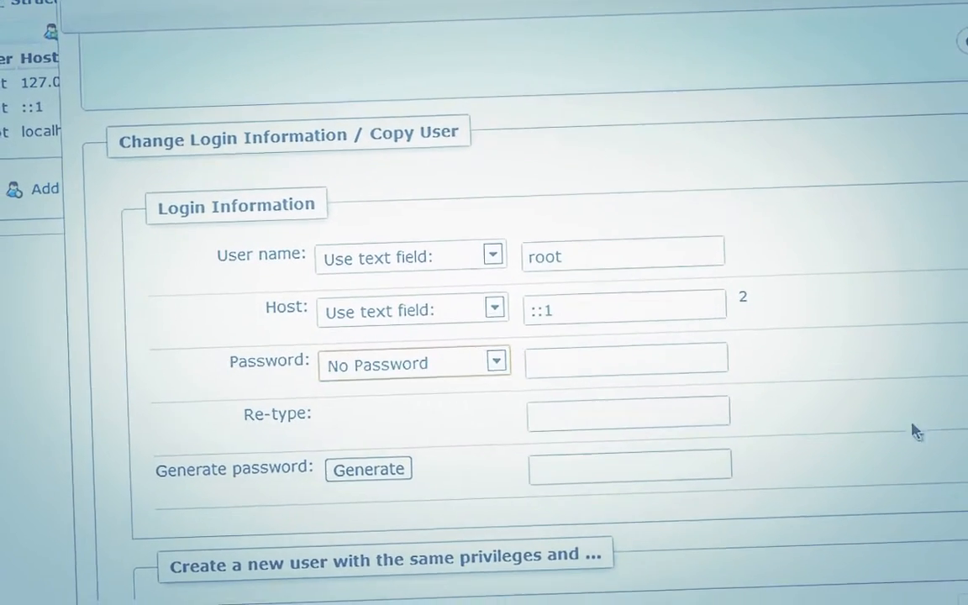
scroll(916, 432, "down", 5)
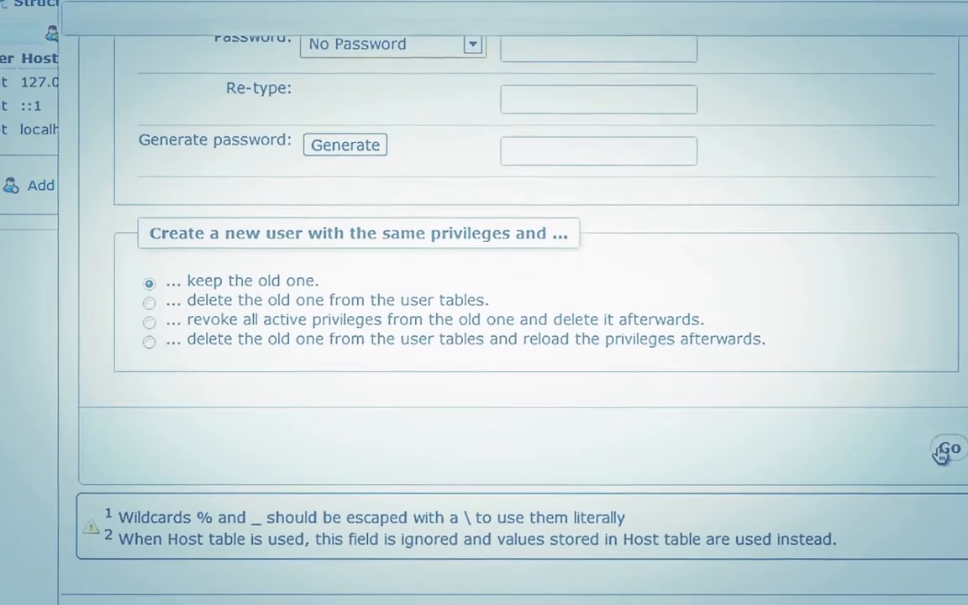
left_click(944, 452)
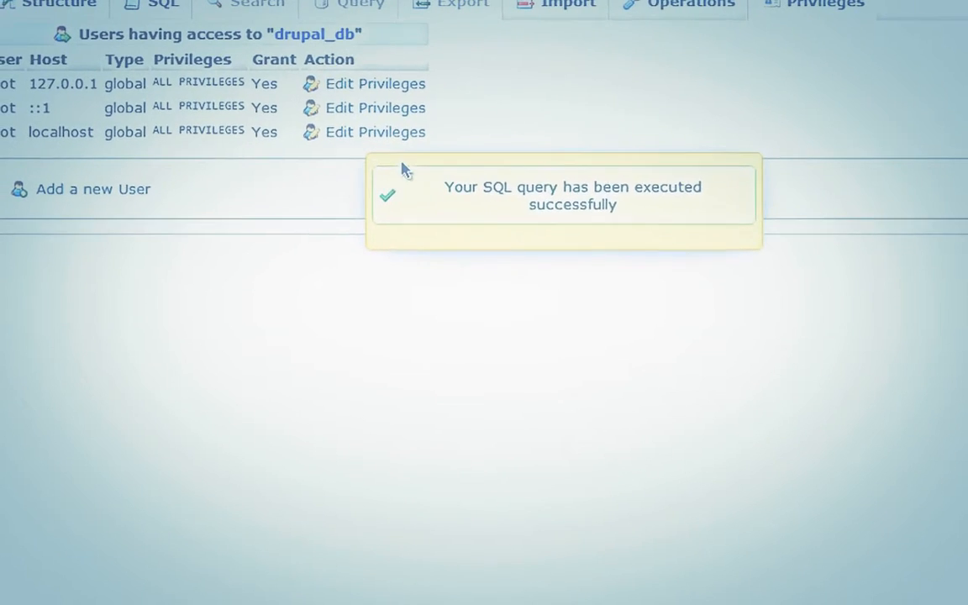
Set the password of root@localhost to No Password and apply the change
left_click(414, 139)
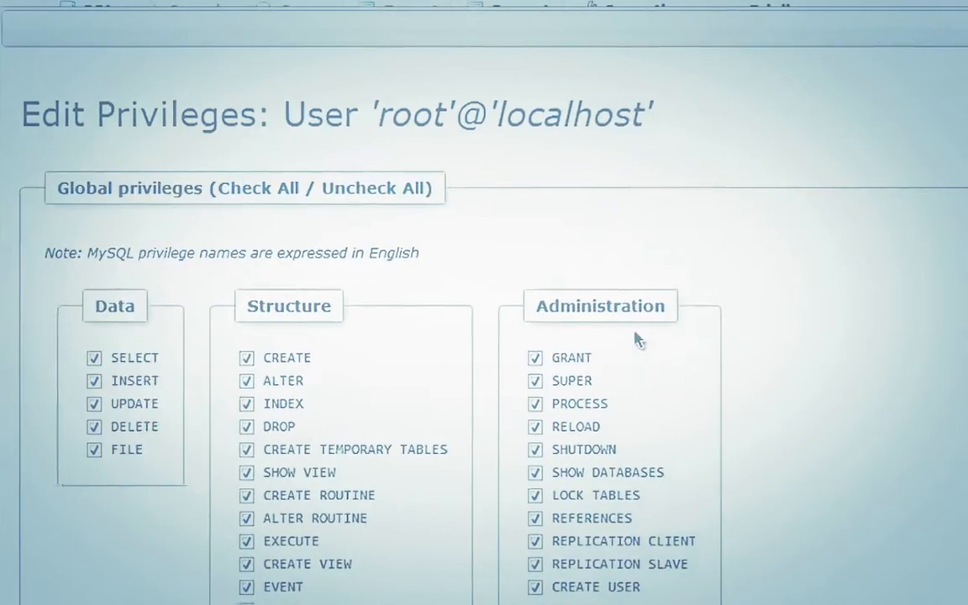
scroll(636, 338, "down", 15)
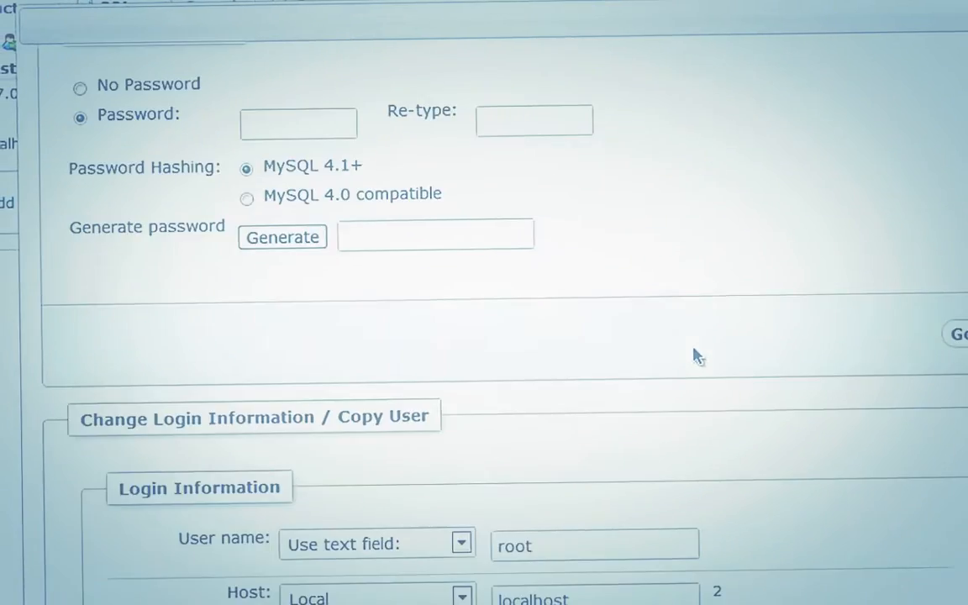
scroll(586, 345, "down", 3)
left_click(379, 309)
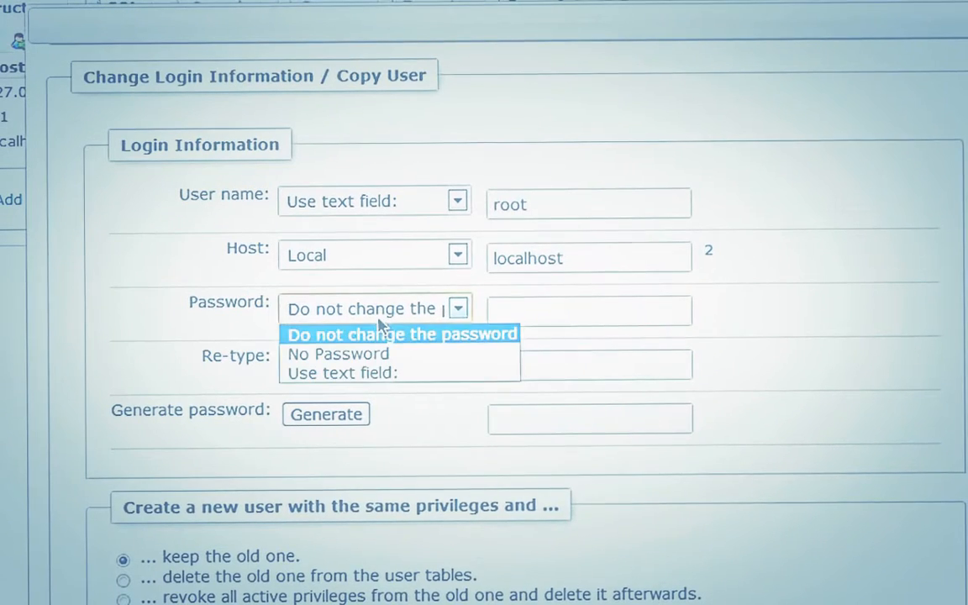
left_click(383, 352)
scroll(822, 329, "down", 3)
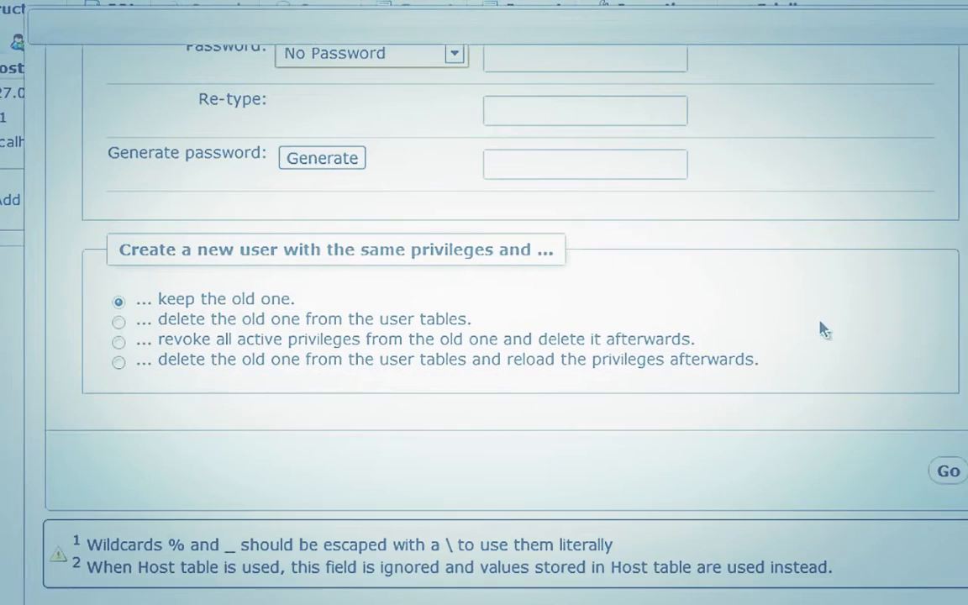
left_click(945, 473)
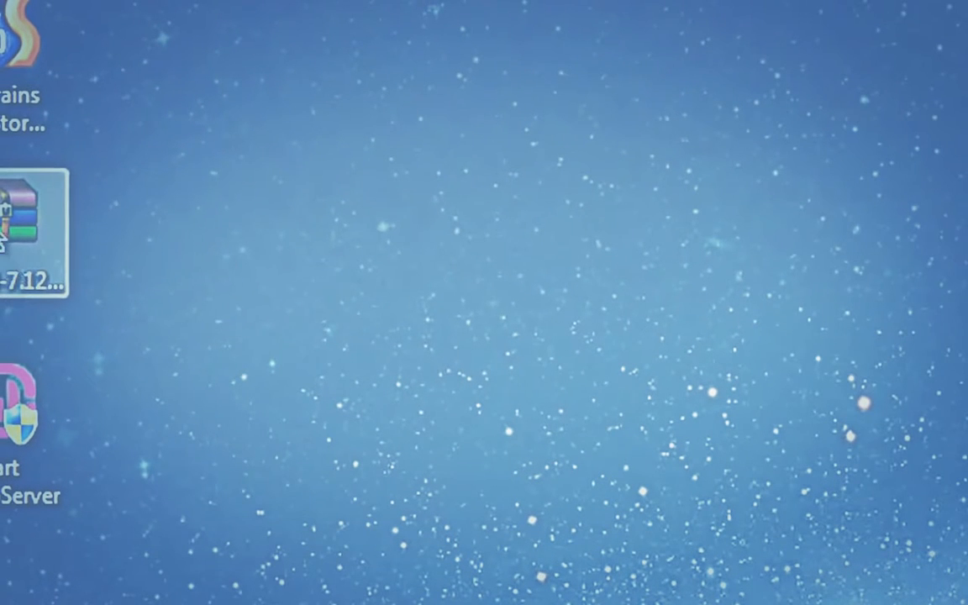
Move drupal-7.12.zip to the desktop centre and open it in WinRAR
left_click_drag(3, 238, 387, 253)
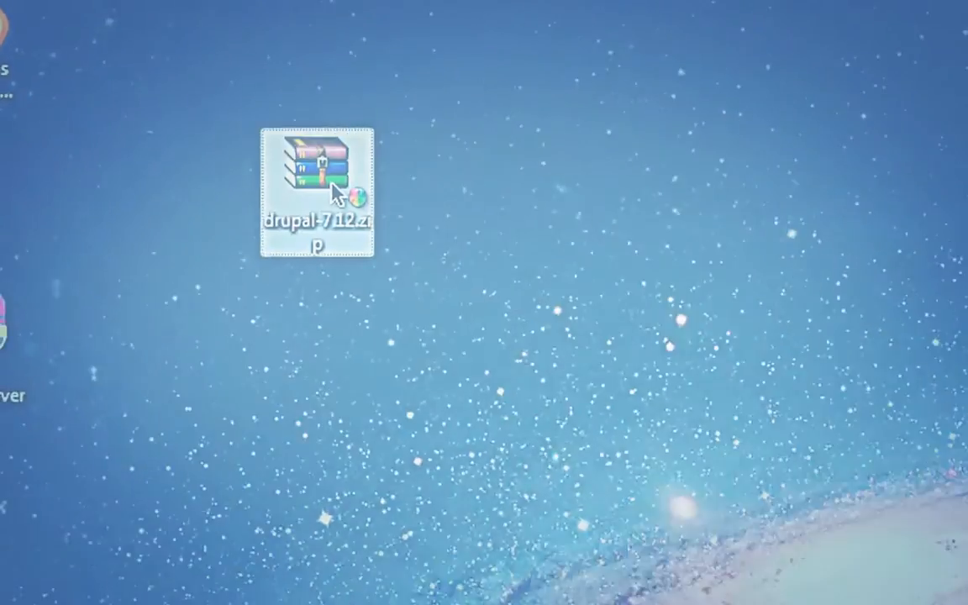
double_click(336, 194)
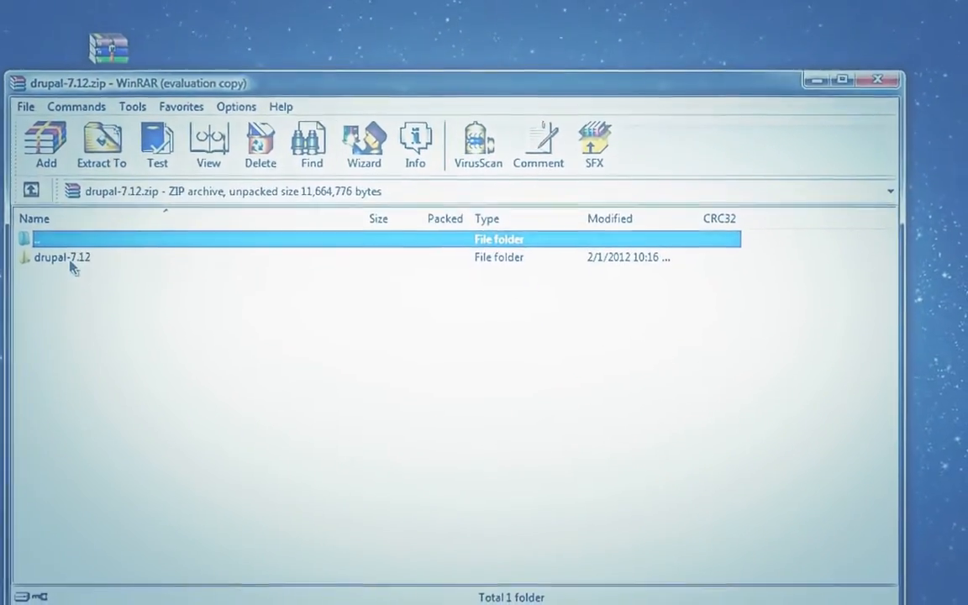
Open the drupal-7.12 folder in the archive and select all its contents
double_click(27, 225)
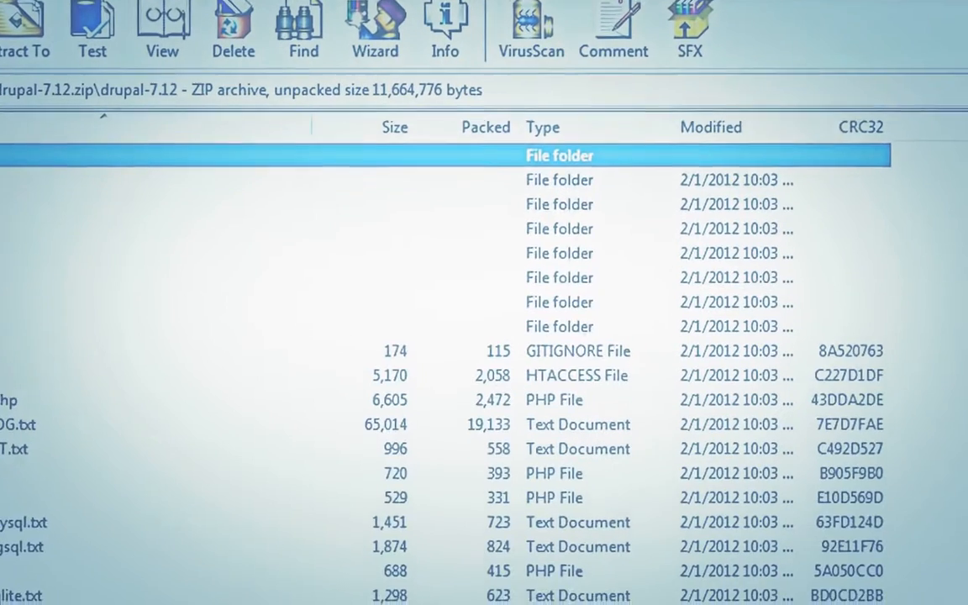
scroll(34, 252, "down", 3)
scroll(34, 253, "up", 1)
scroll(59, 531, "down", 1)
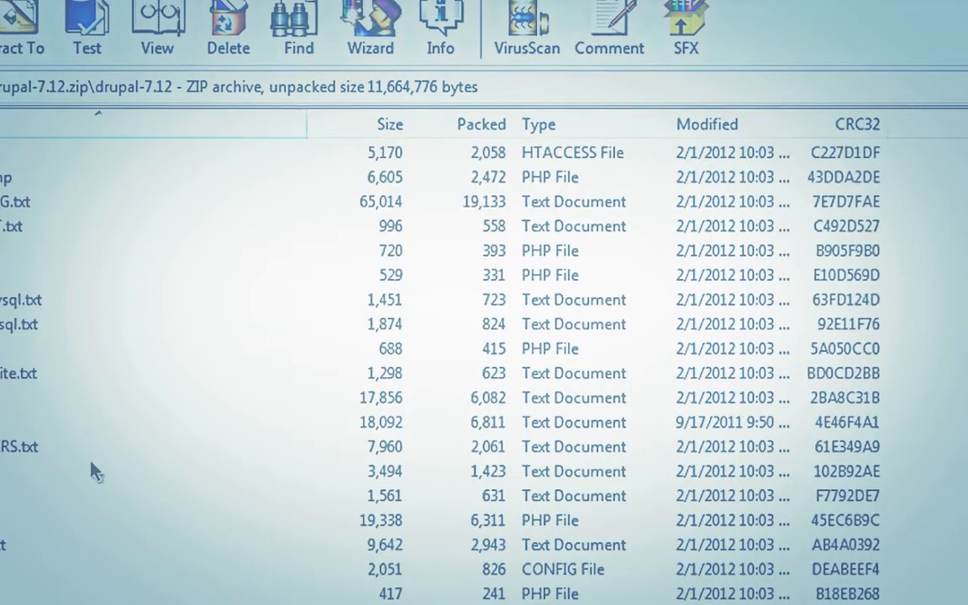
scroll(77, 412, "up", 3)
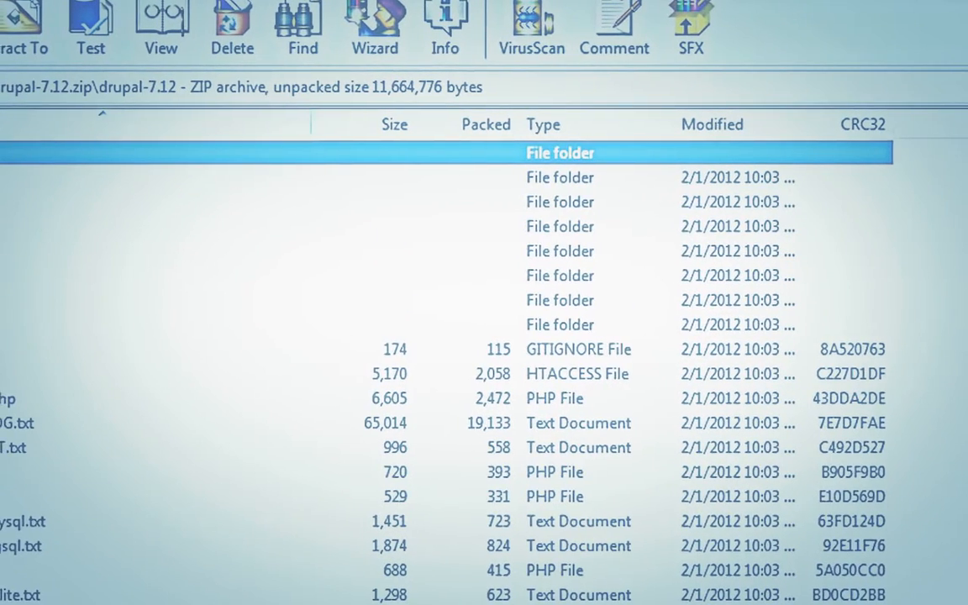
key("ctrl+a")
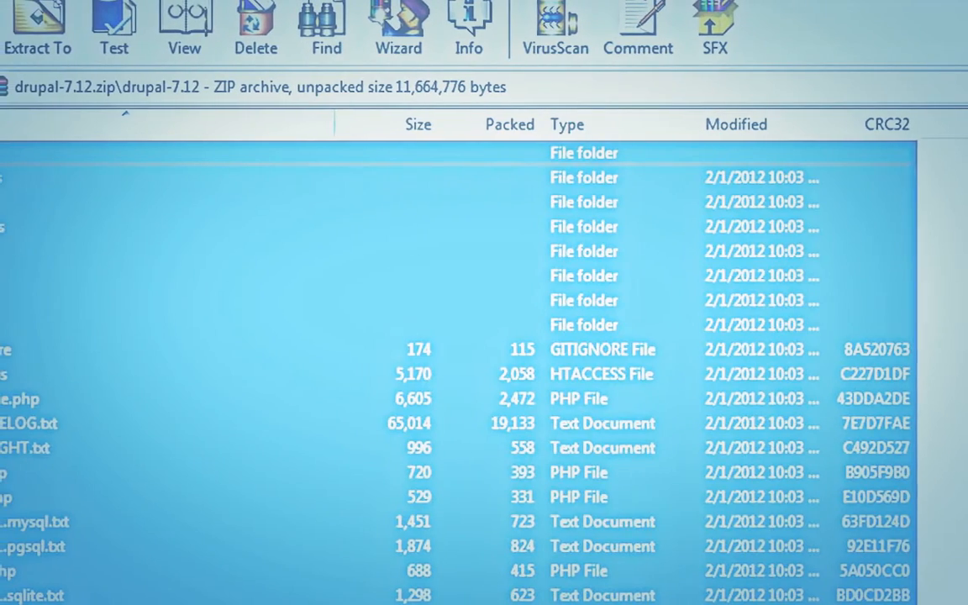
Extract the selected files to C:\wamp\www\Drupal
left_click(57, 38)
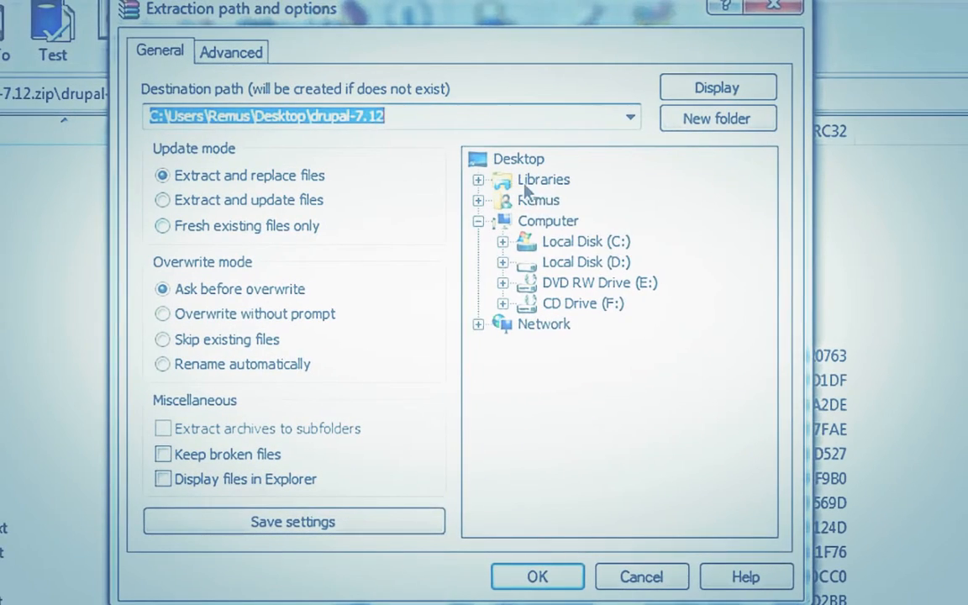
double_click(565, 244)
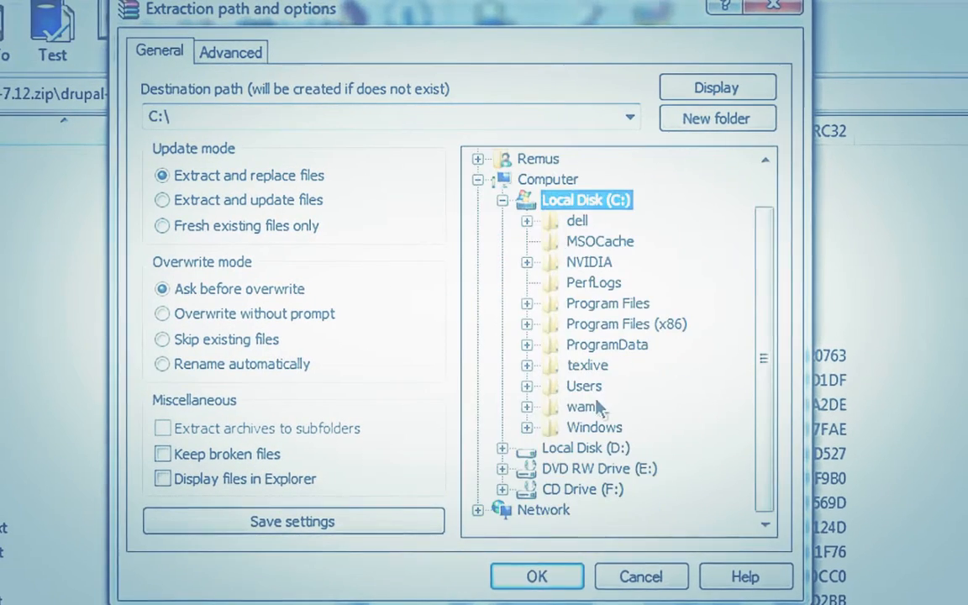
double_click(581, 407)
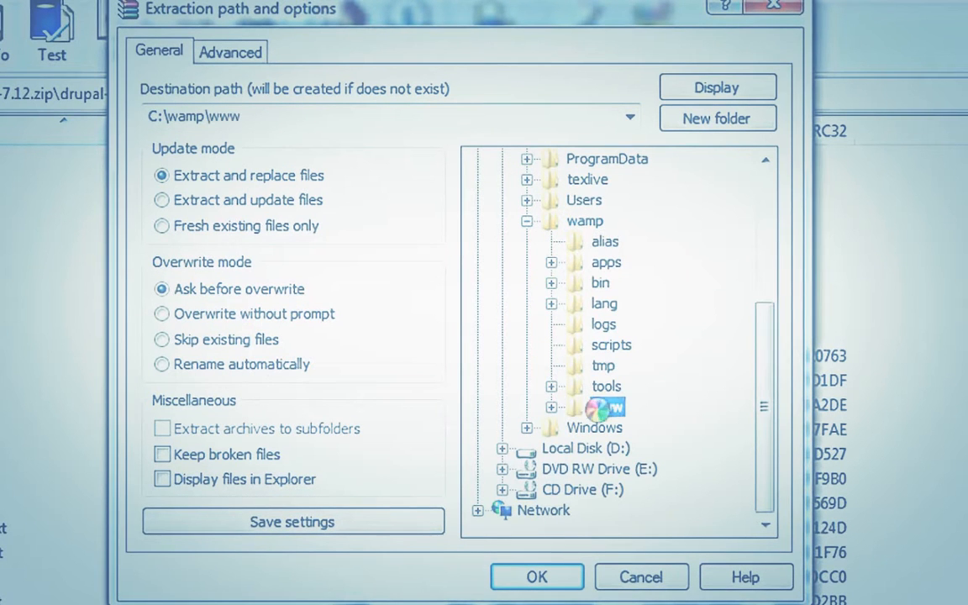
left_click(438, 115)
type("\\")
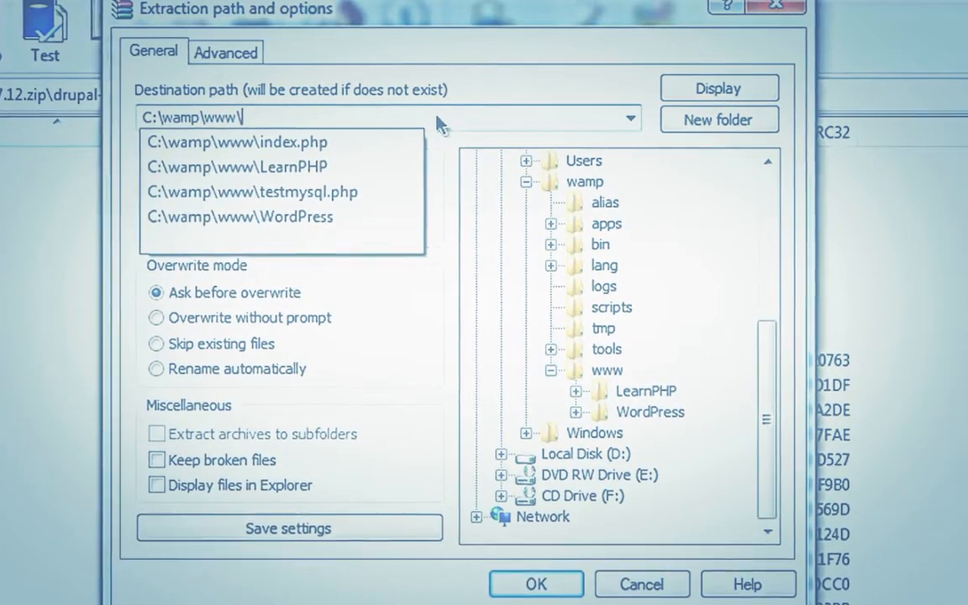
type("Drupal")
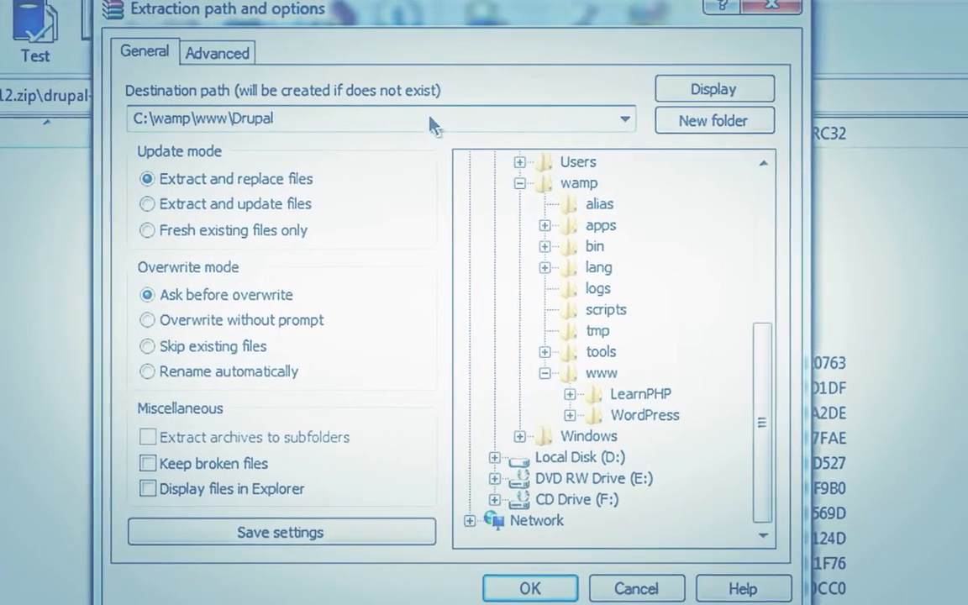
key("Return")
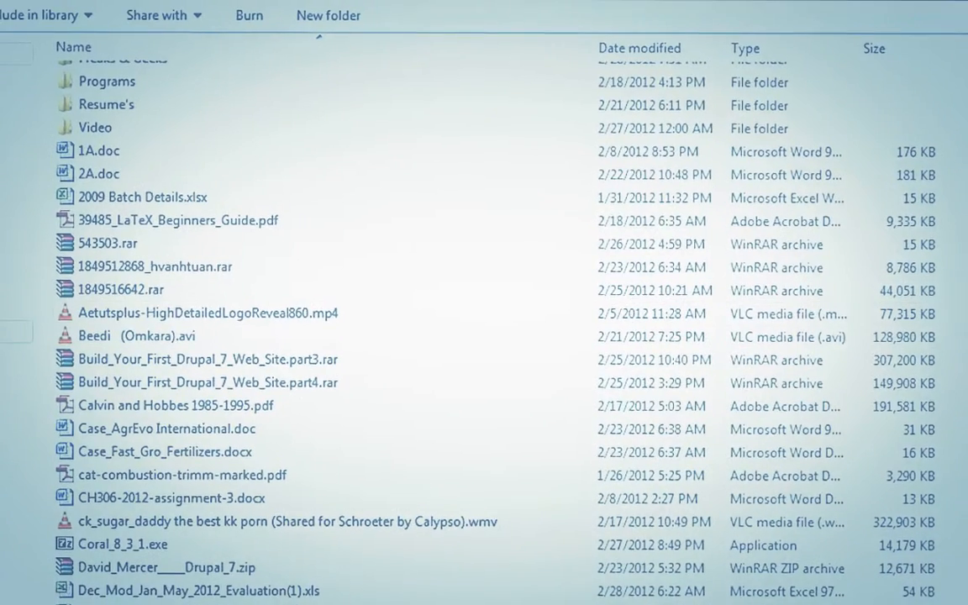
Browse from drive C through wamp and www into the extracted Drupal folder
left_click(13, 332)
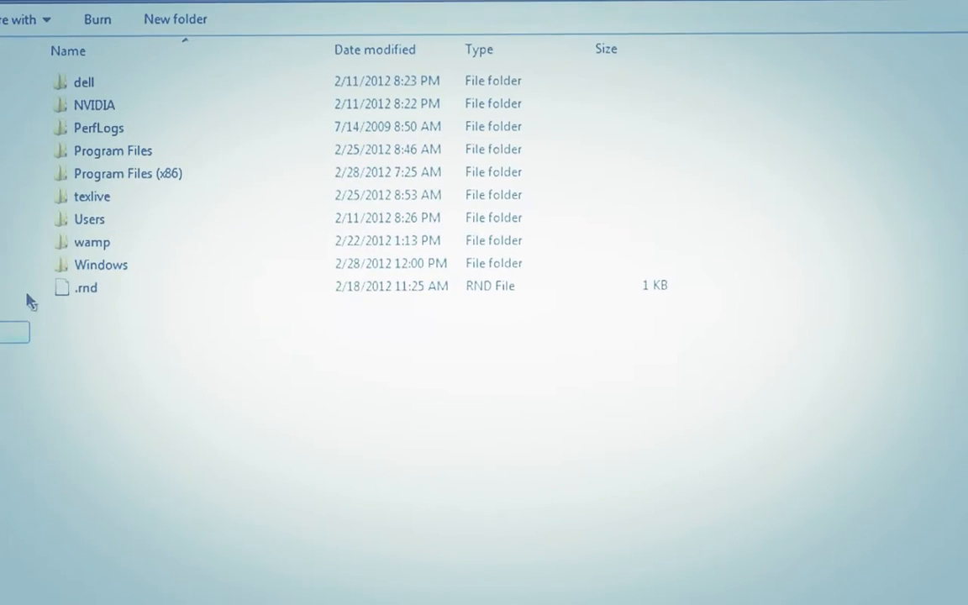
double_click(81, 252)
double_click(86, 266)
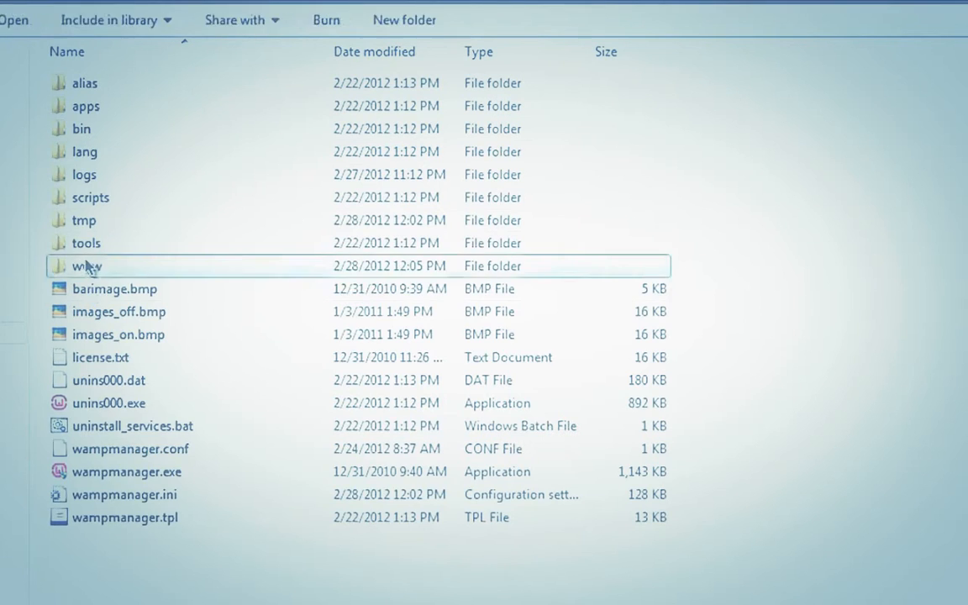
double_click(94, 82)
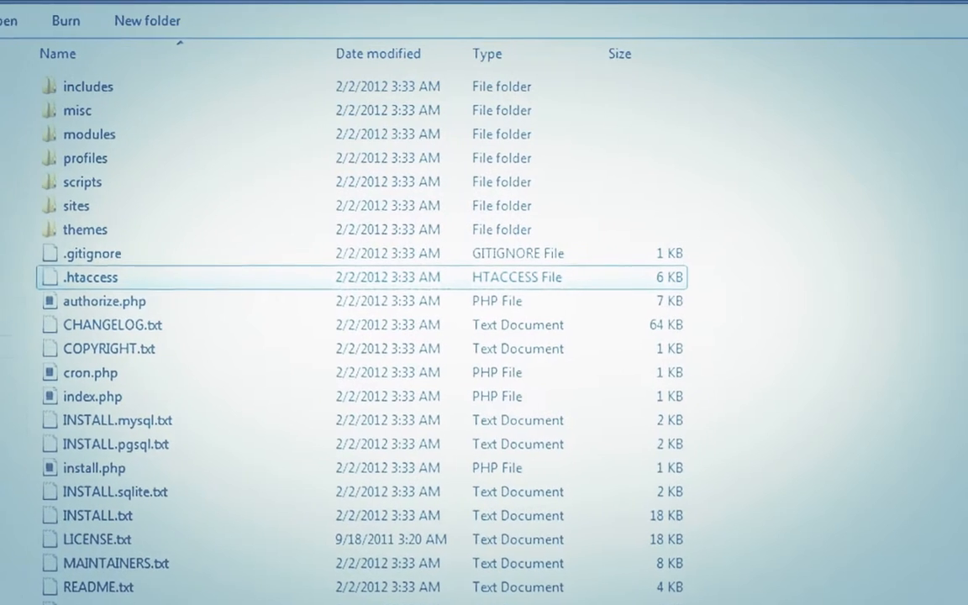
Launch Mozilla Firefox by searching 'fire' from the Start menu
key("super")
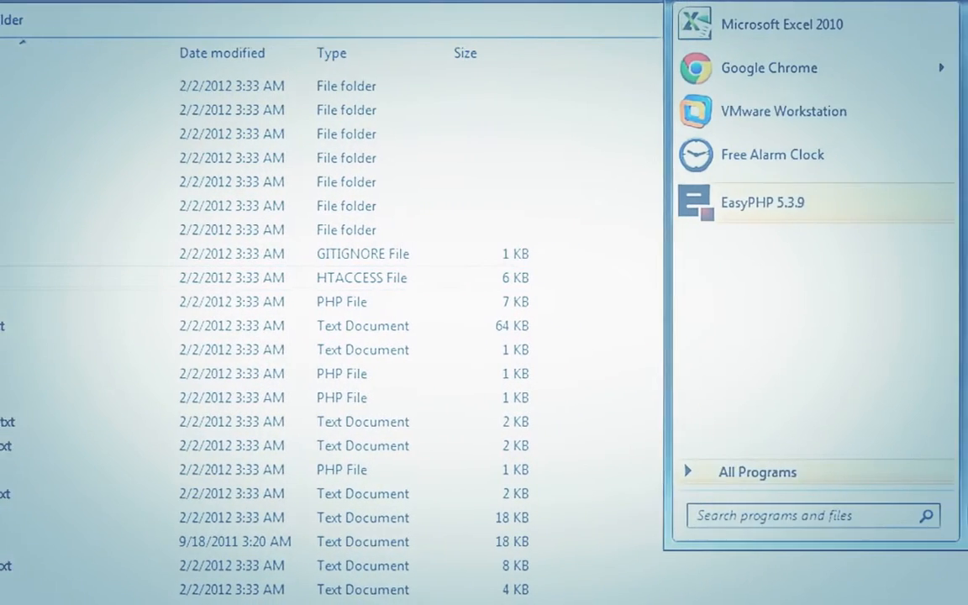
type("fire")
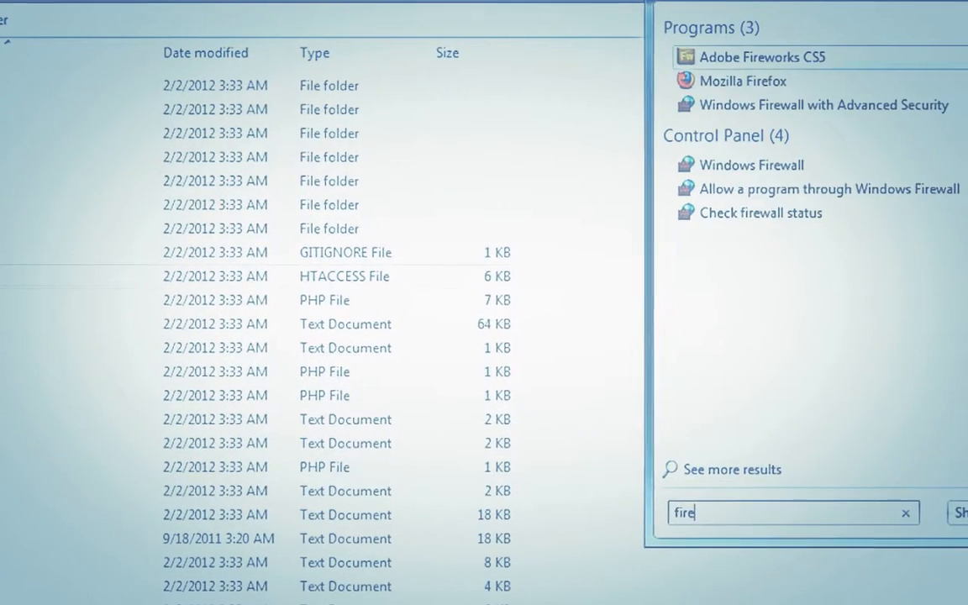
left_click(877, 87)
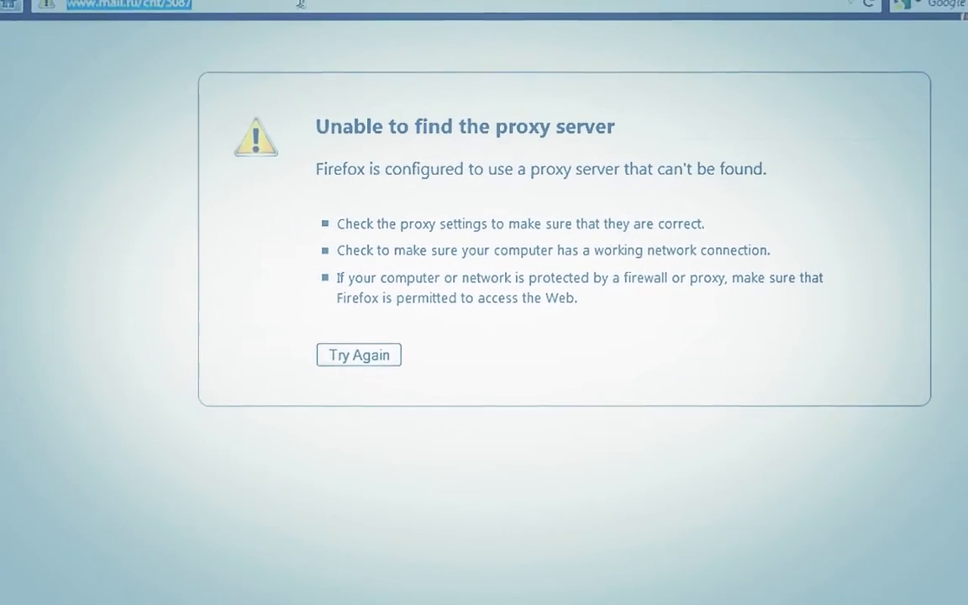
Load localhost, then localhost/Drupal to bring up the Drupal installer
type("localhost")
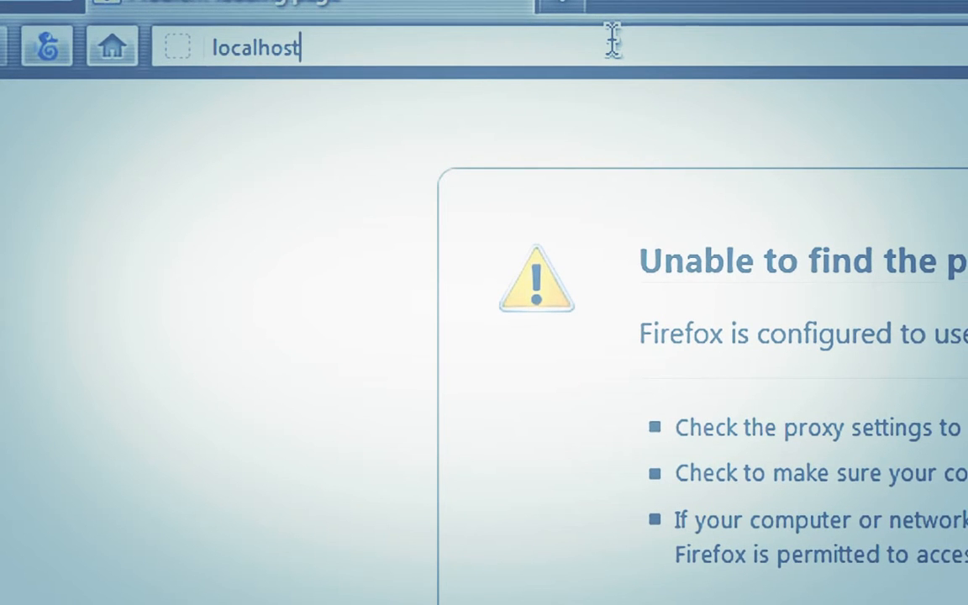
key("Return")
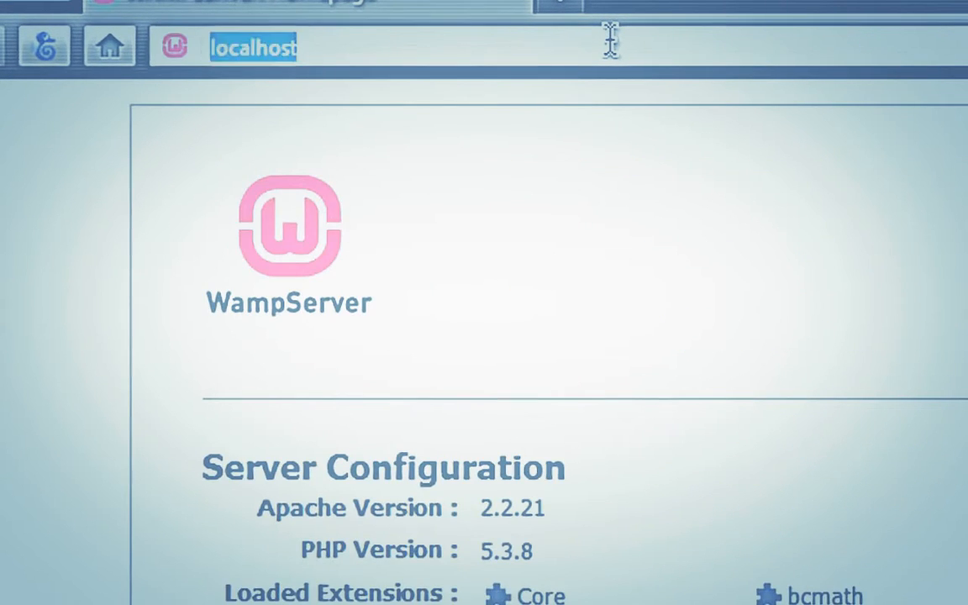
type("/drup")
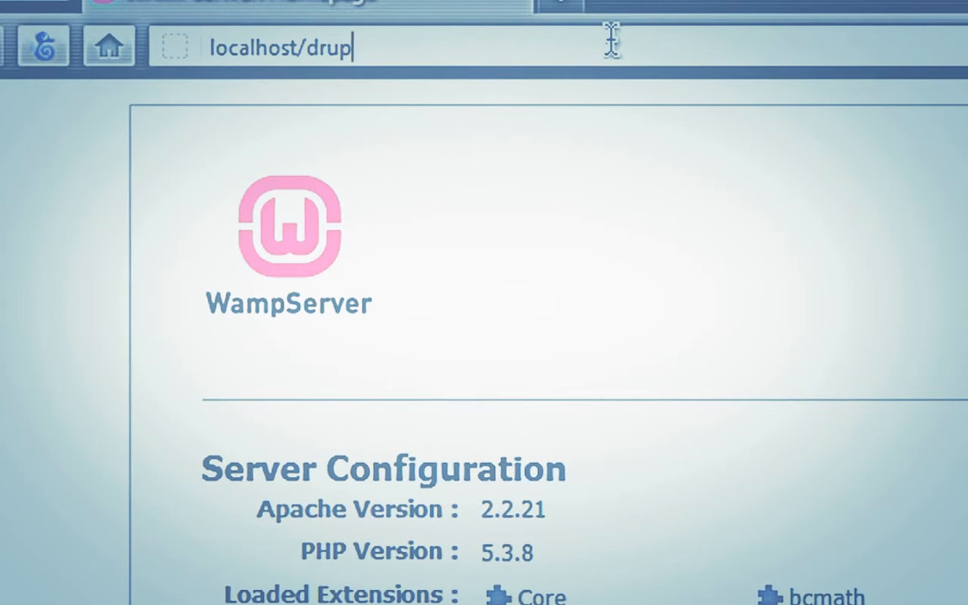
type("Drupal")
key("Return")
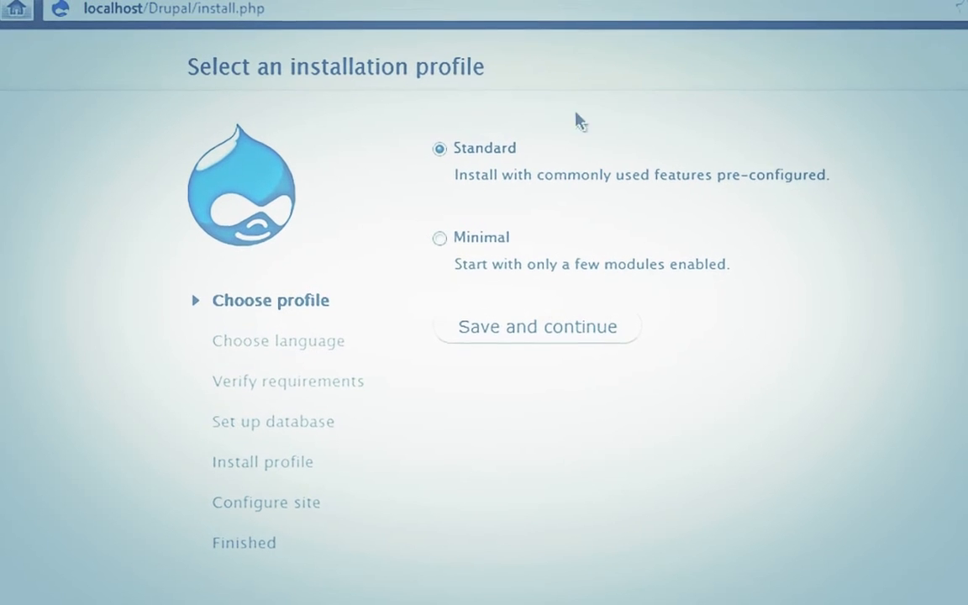
Continue the installer with the Standard profile and English (built-in) language
left_click(542, 328)
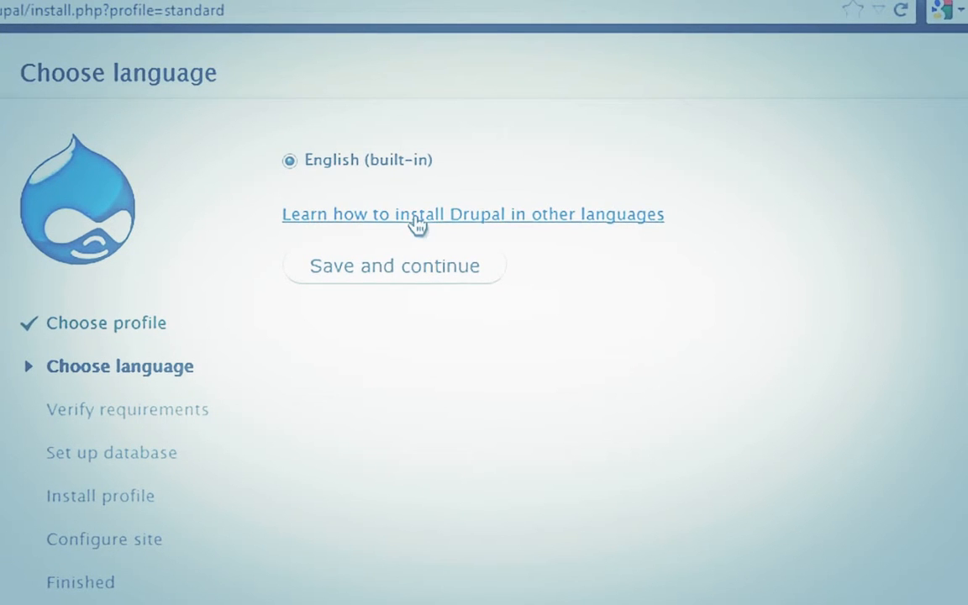
left_click(418, 267)
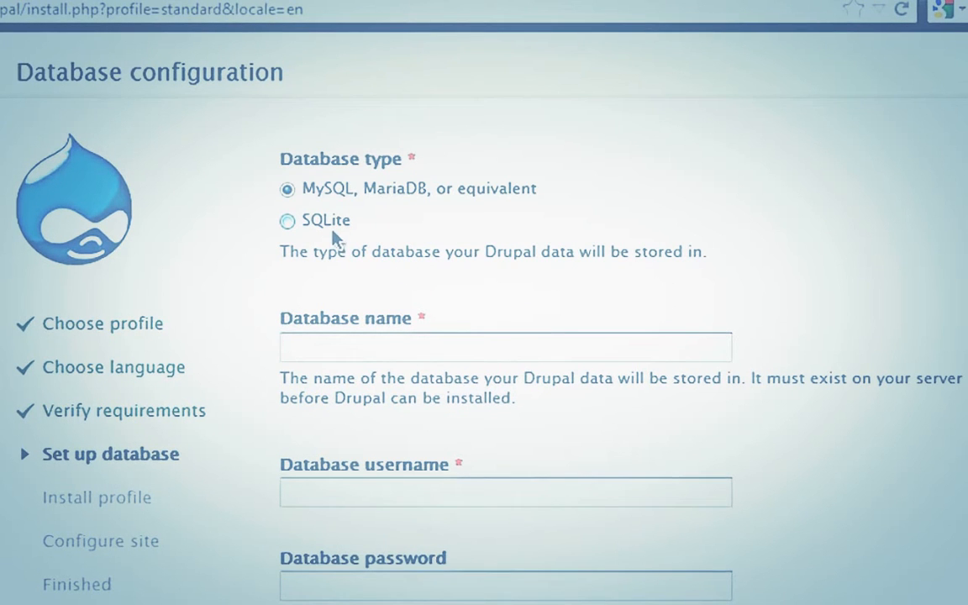
Enter database name Drupal_db and database username root in the installer
left_click(389, 357)
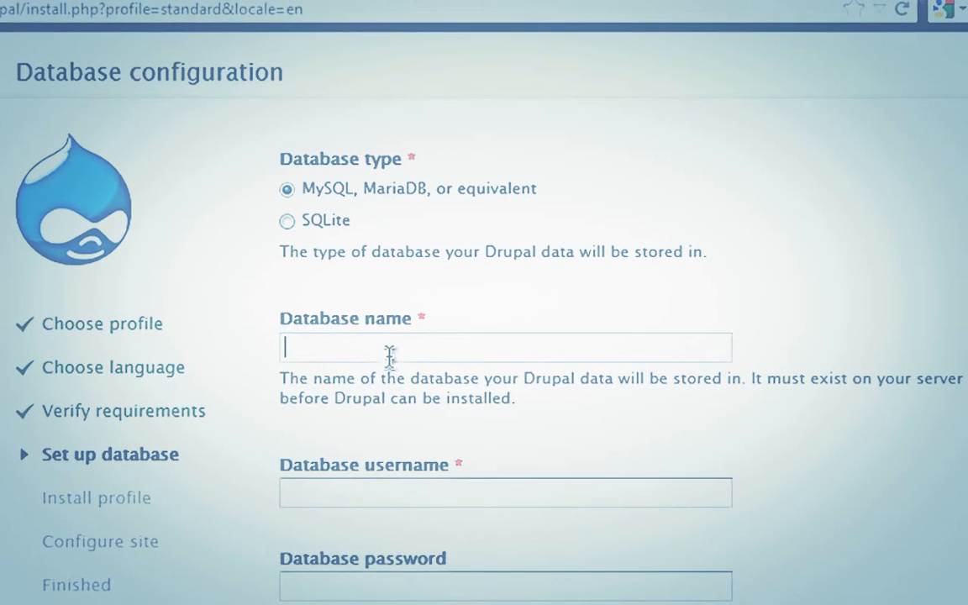
type("Drupal")
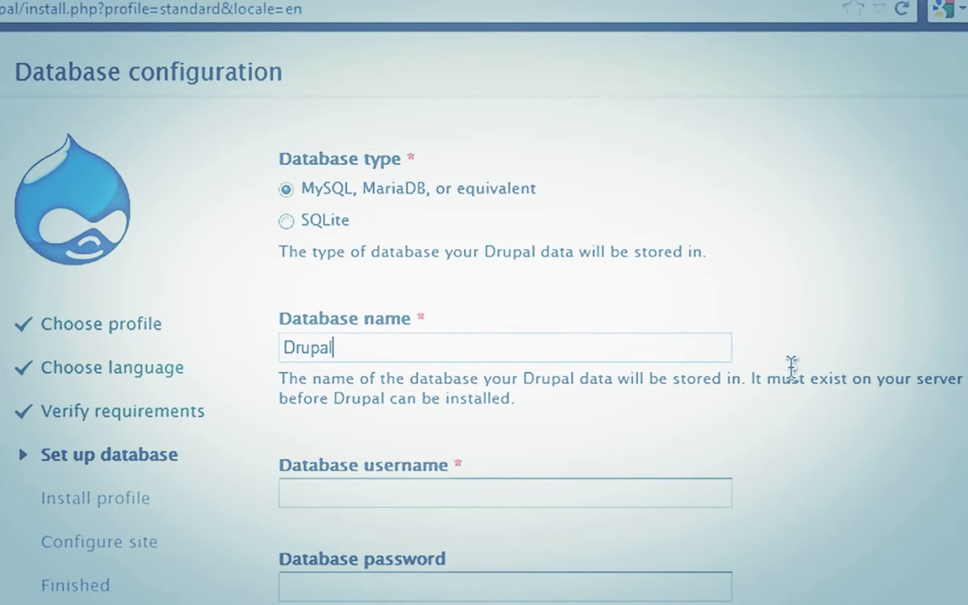
type("_db")
left_click(692, 489)
type("roo")
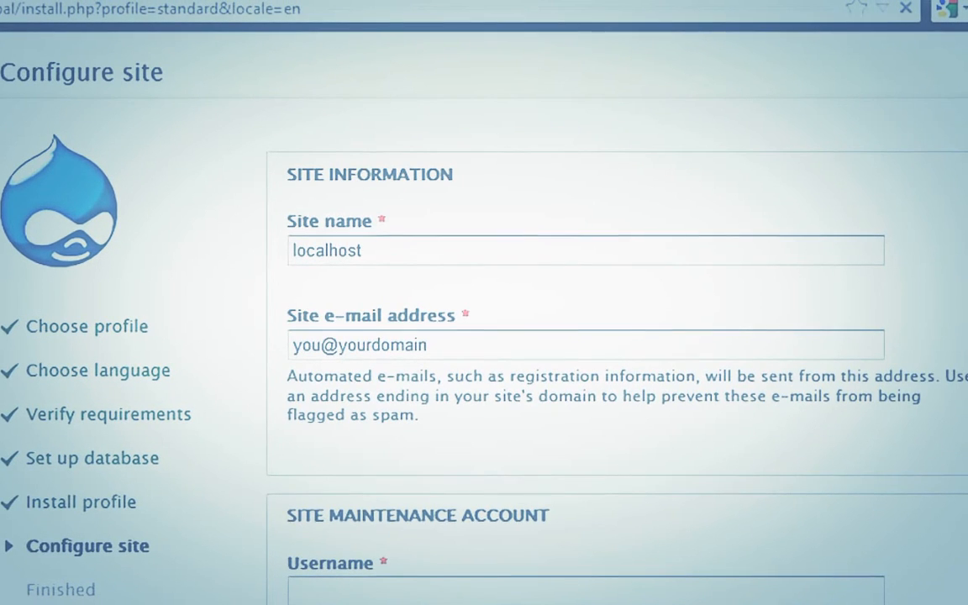
Replace the site name with 'My Drupal' and enter the site e-mail address
double_click(439, 248)
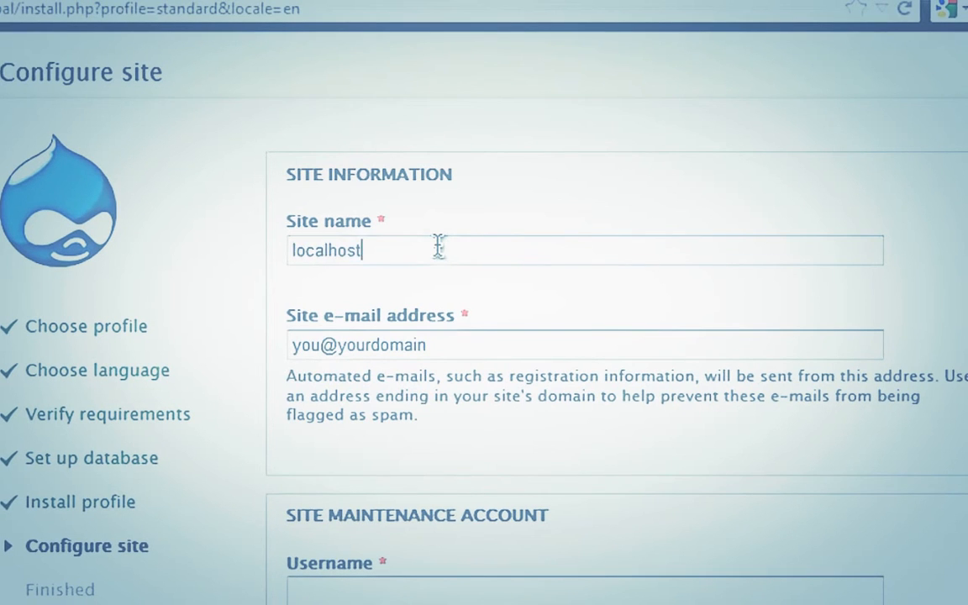
type("M")
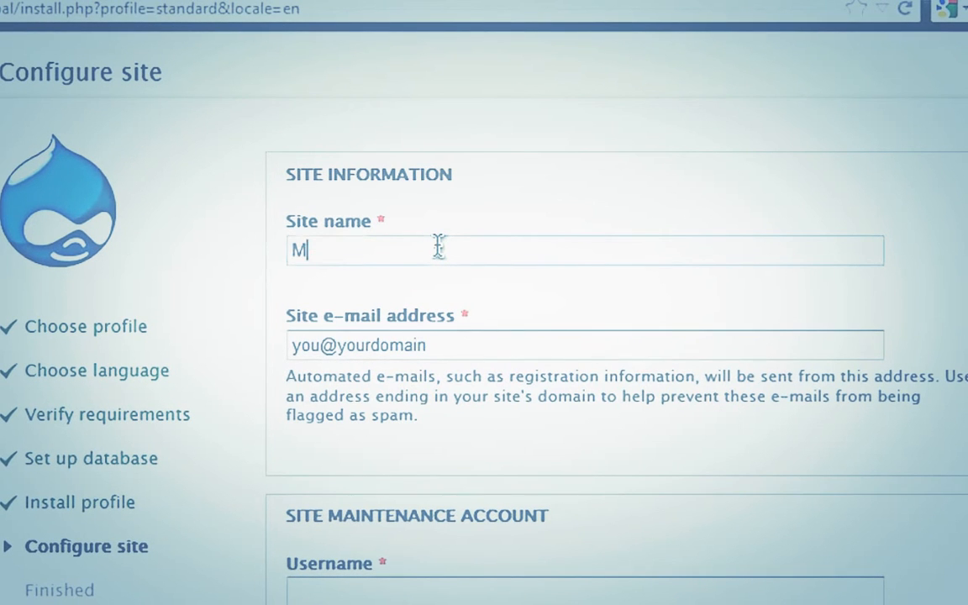
type("y Dr")
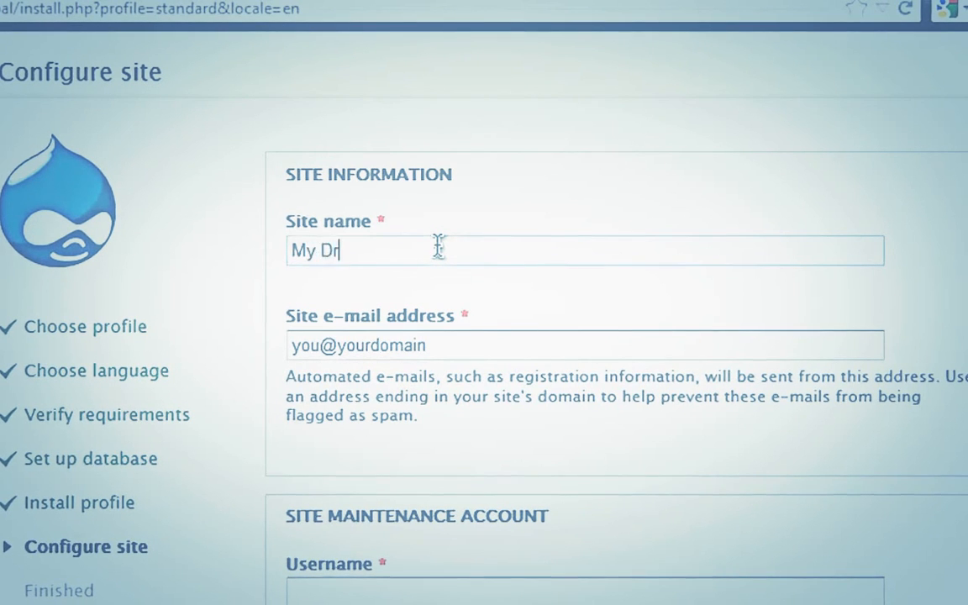
type("upal")
key("Tab")
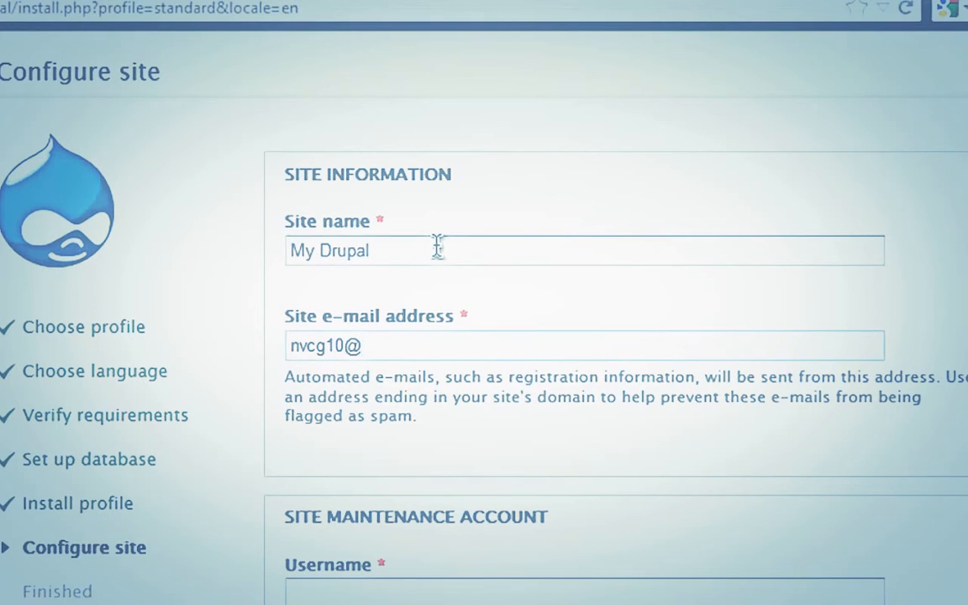
Enter the maintenance account's username, correcting a mistyped letter
key("Tab")
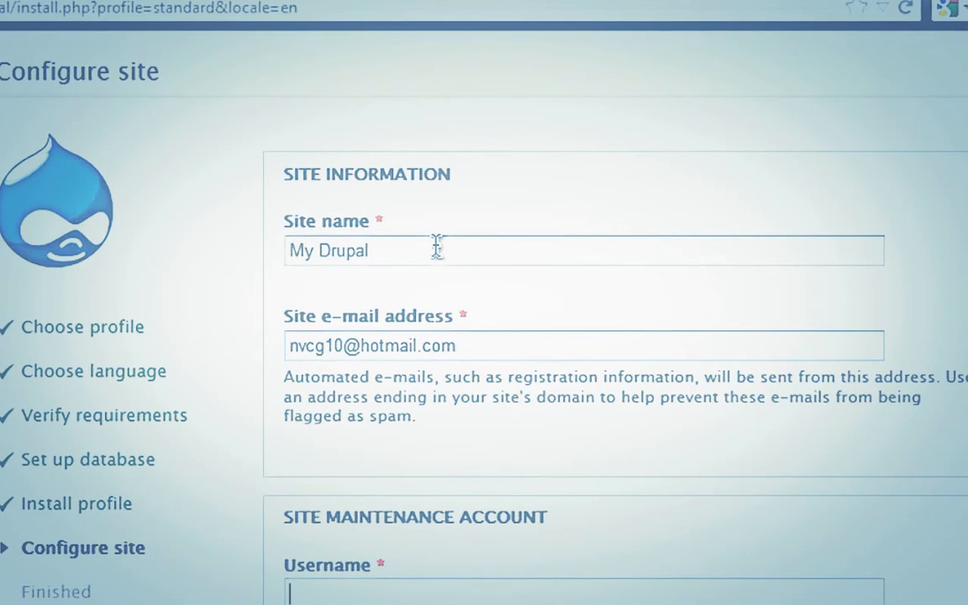
type("Cg")
key("BackSpace")
type("G")
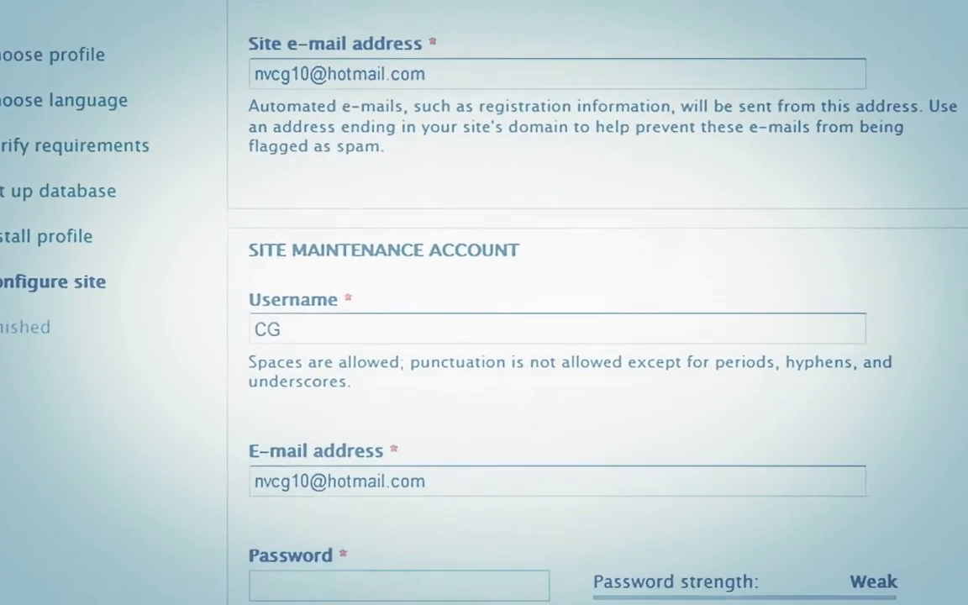
type("••••••••••")
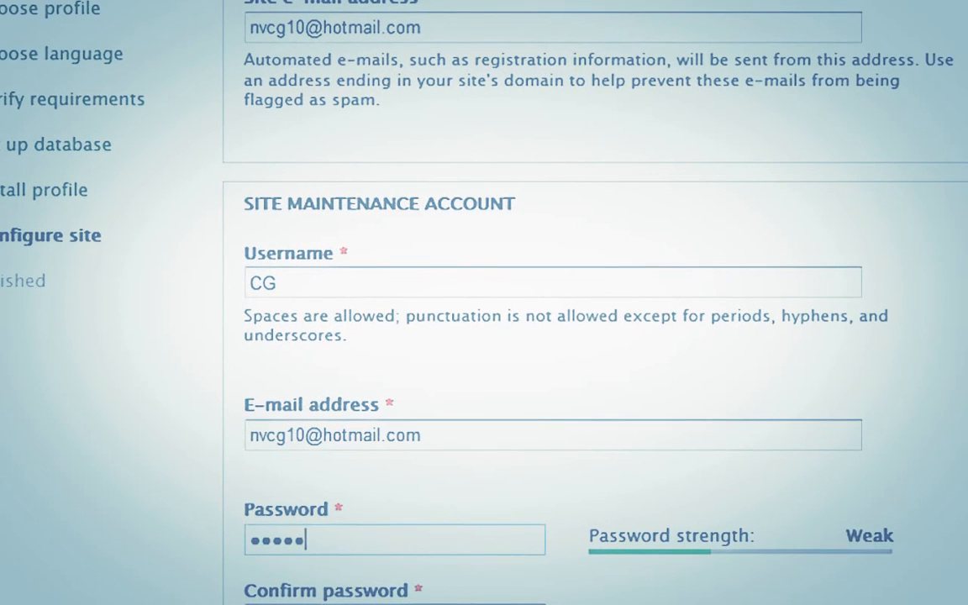
type("•")
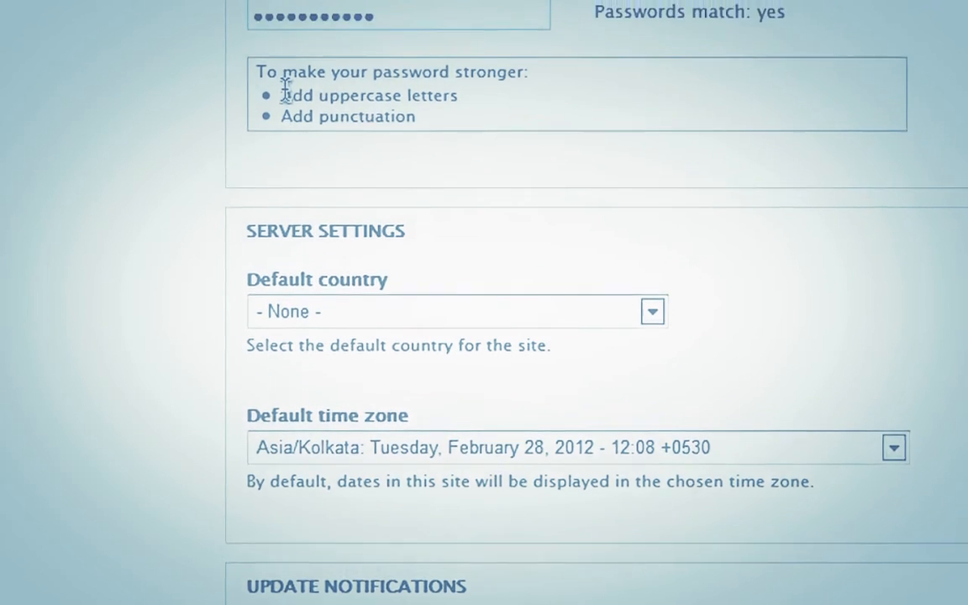
Pick India as the default country, then visit the freshly installed My Drupal front page
left_click(356, 370)
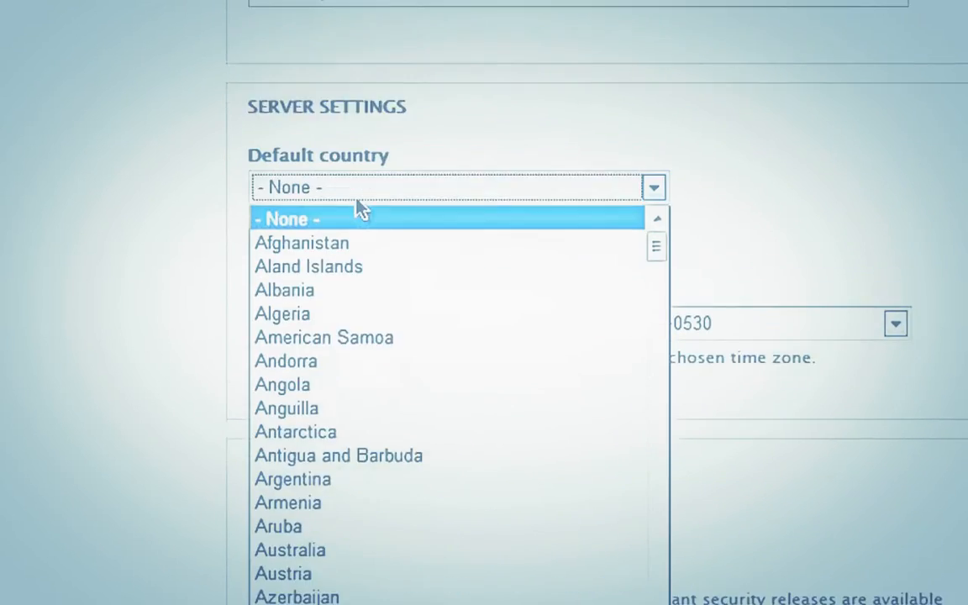
type("india")
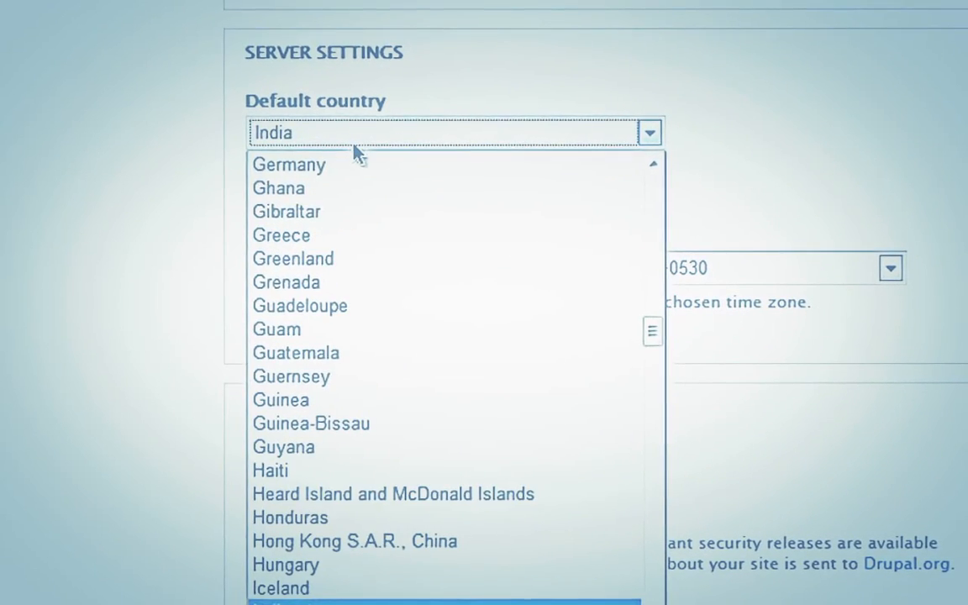
key("Tab")
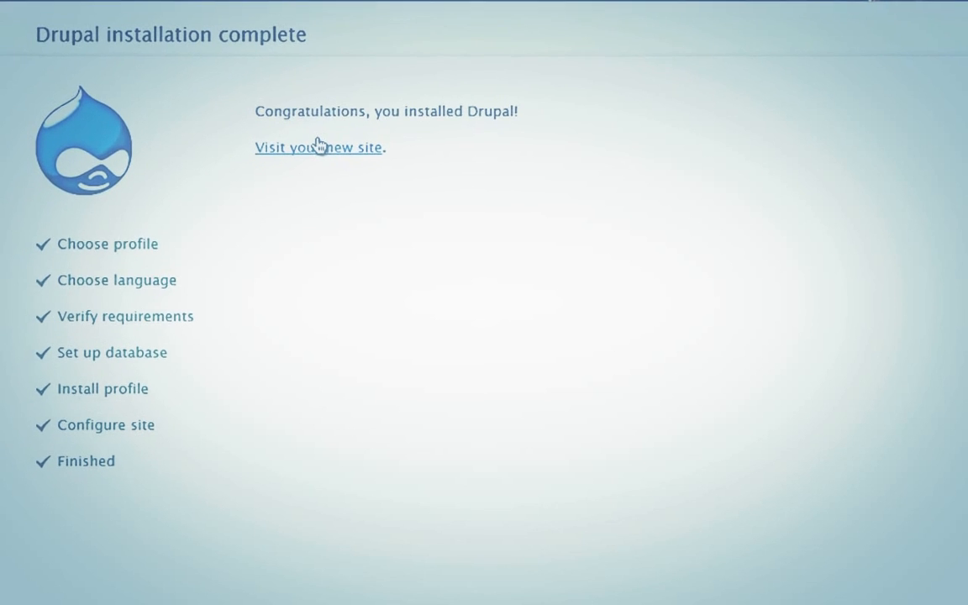
left_click(367, 153)
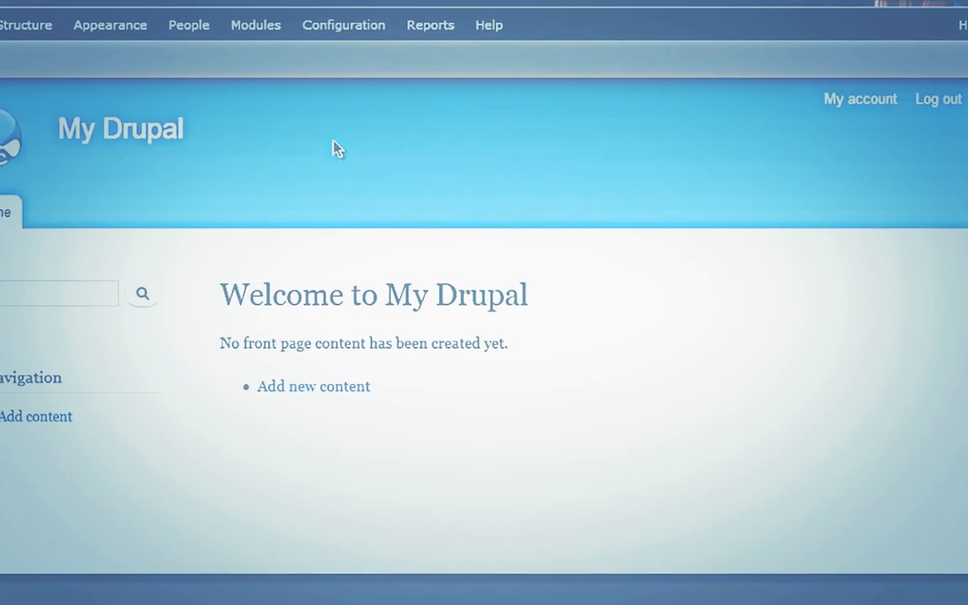